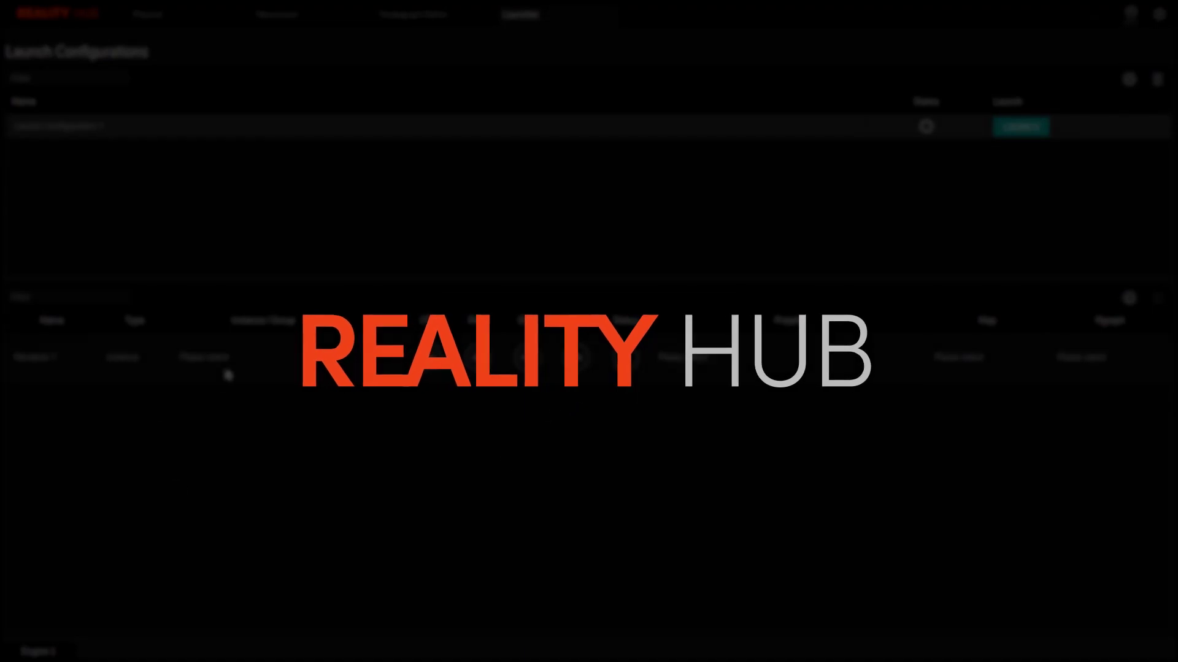
Pick an instance group from the renderer row's Instance Group dropdown
click(231, 359)
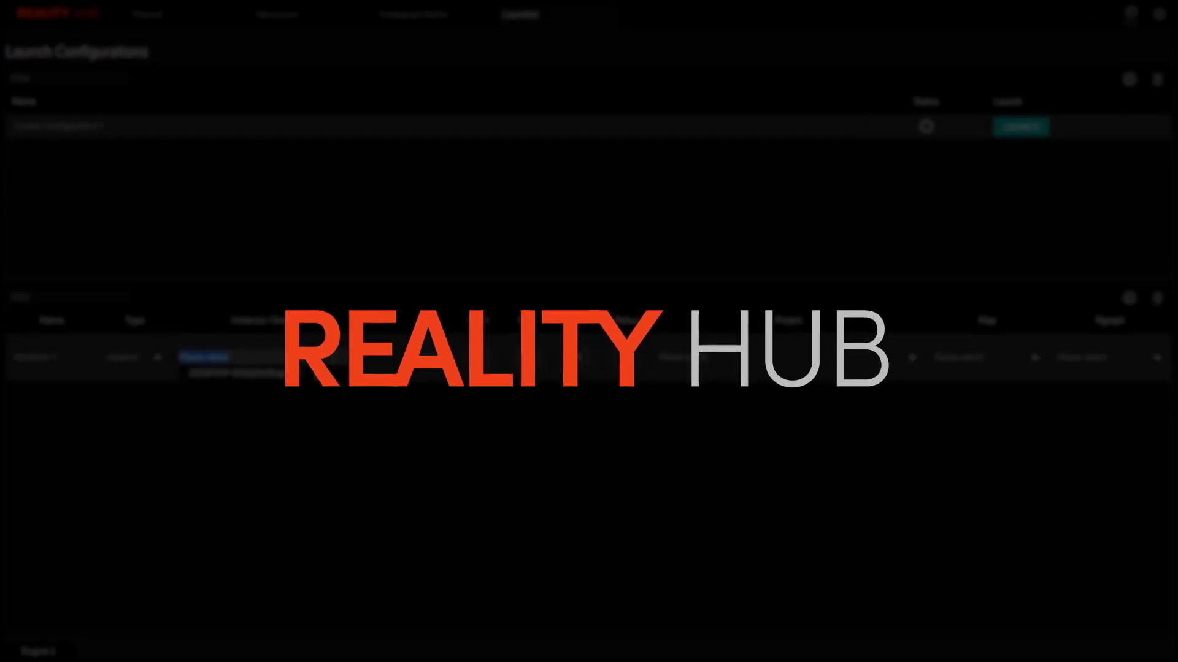
click(233, 372)
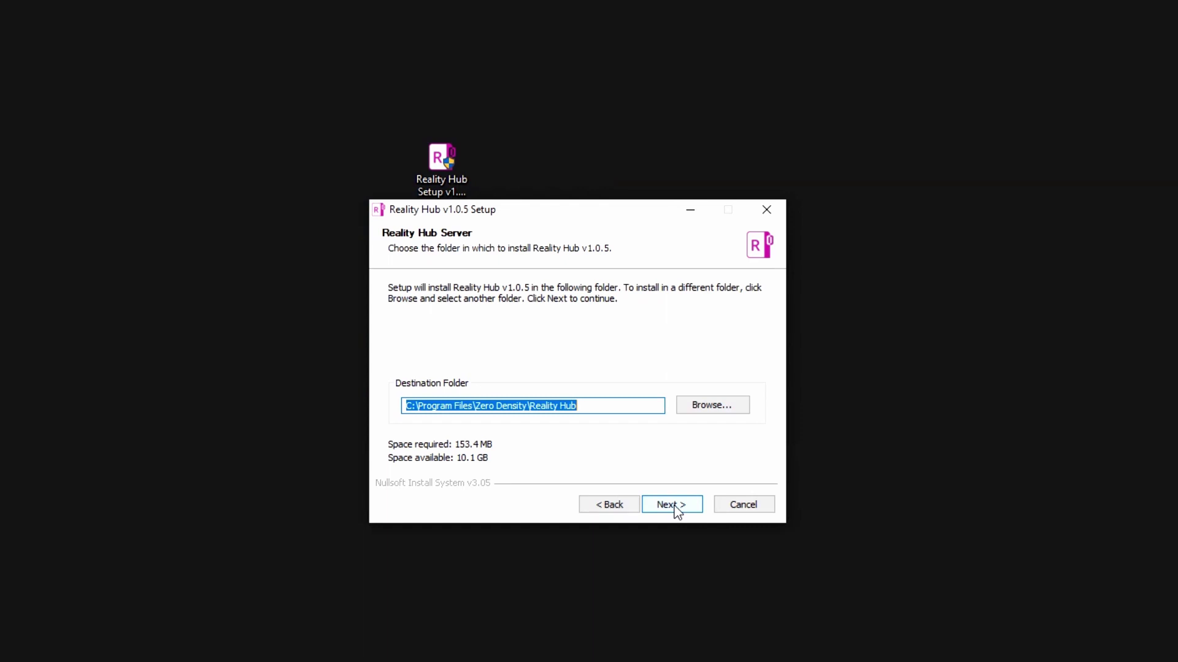
Keep the default C:\Program Files\Zero Density\Reality Hub folder and default HTTP and logging parameters
click(675, 506)
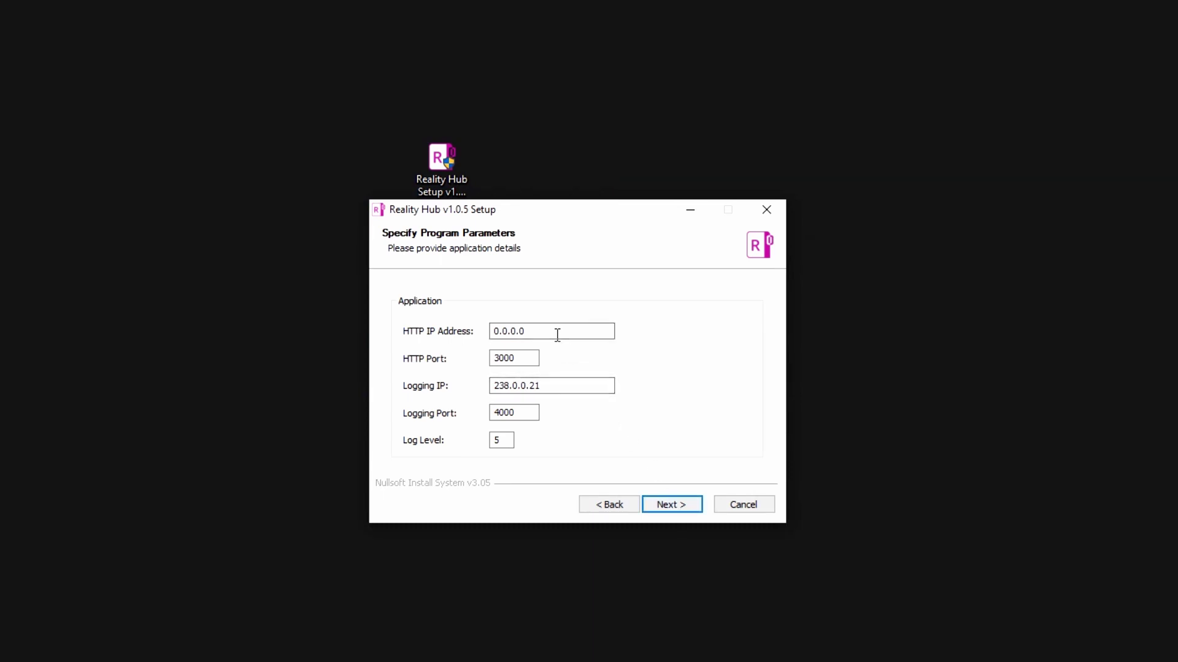
drag(557, 334, 368, 291)
key(Tab)
key(Tab)
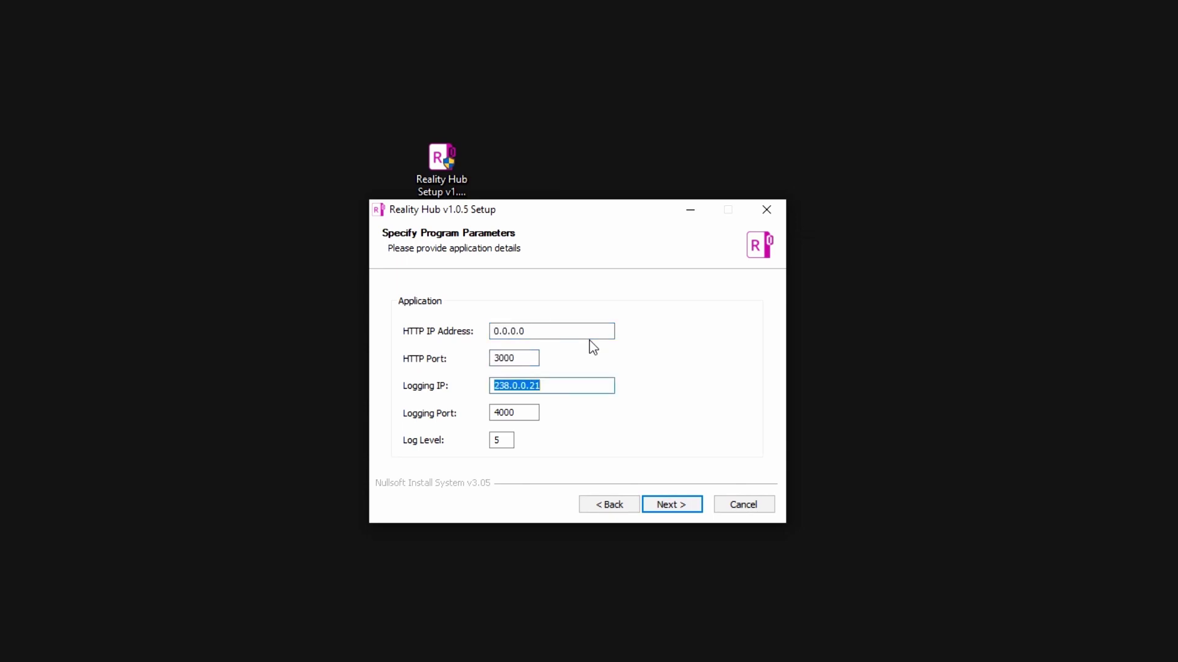
key(Tab)
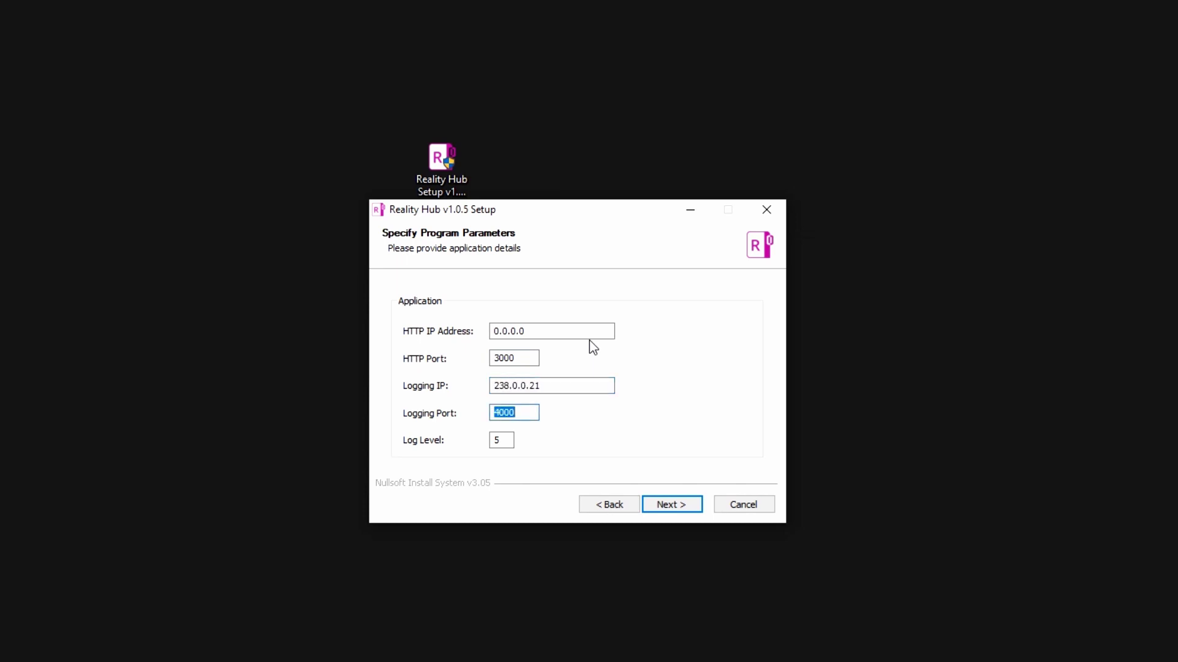
key(Tab)
click(686, 506)
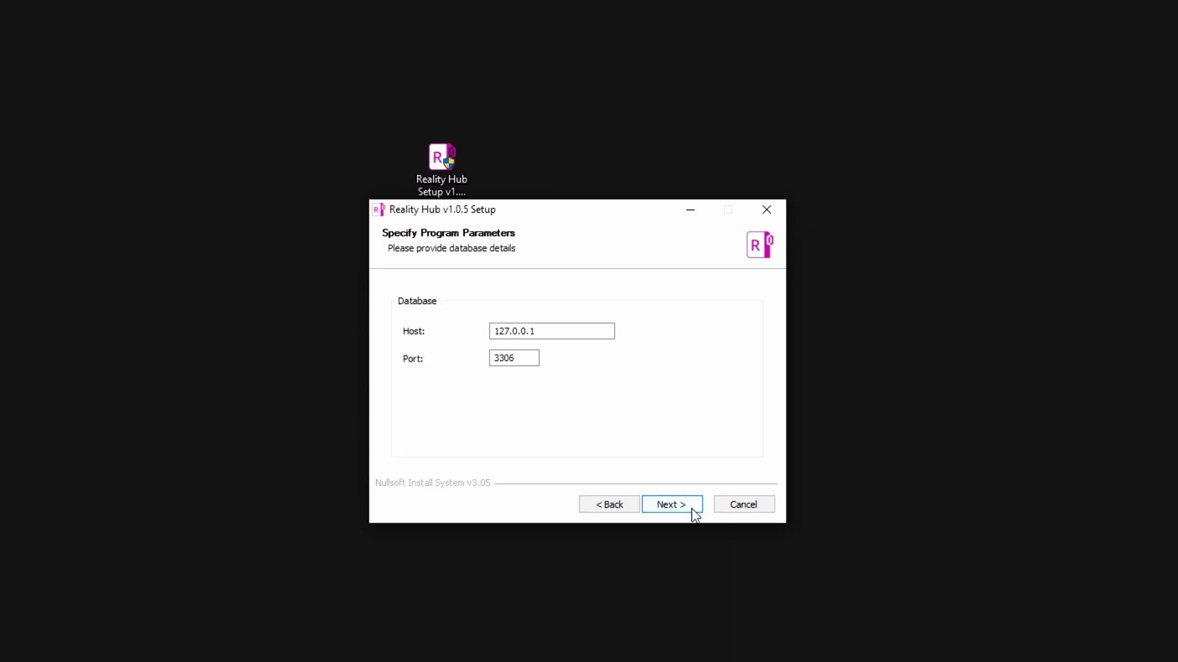
Keep database host 127.0.0.1, port 3306 and the default username, password and database name
double_click(570, 326)
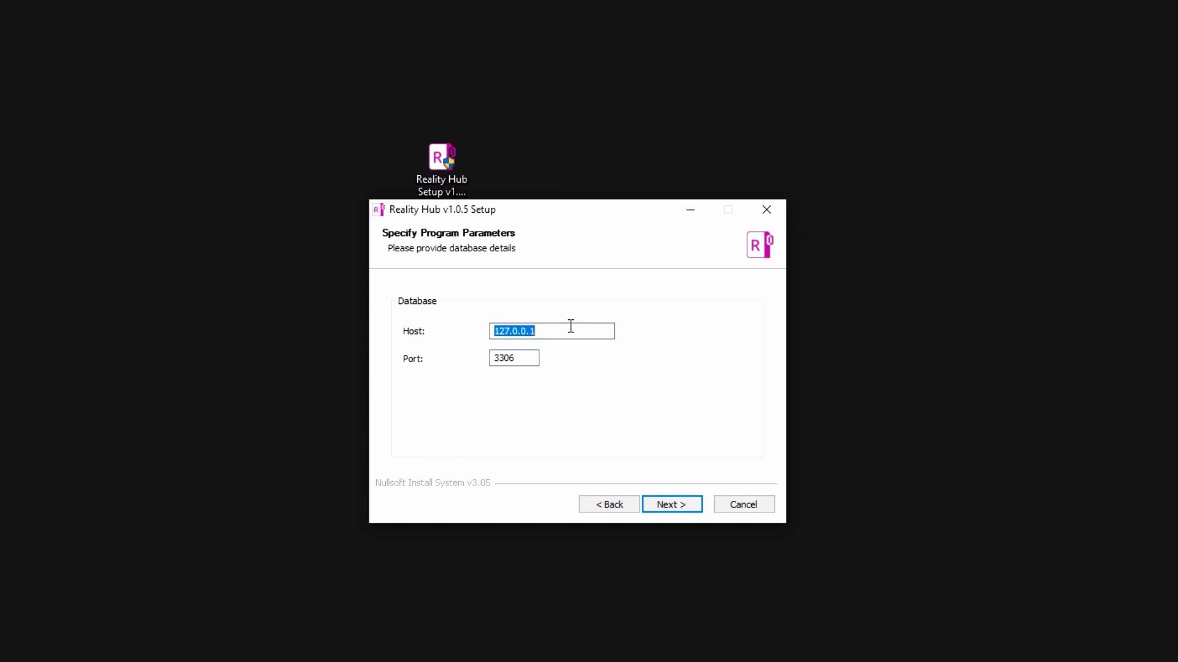
click(672, 504)
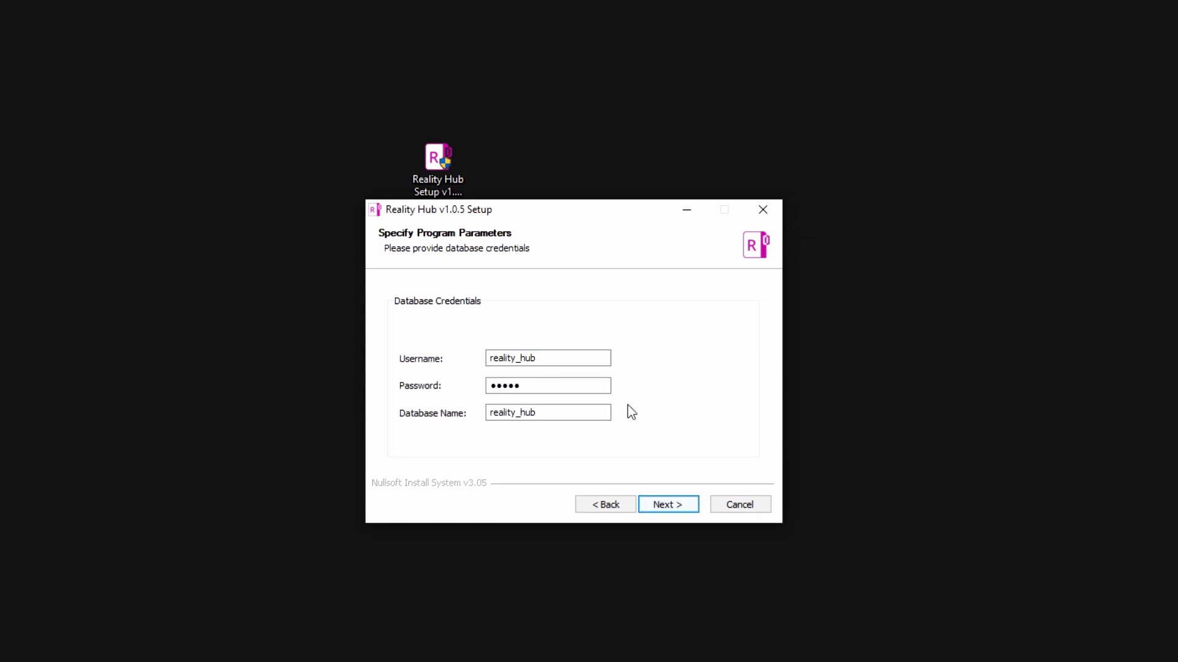
click(605, 384)
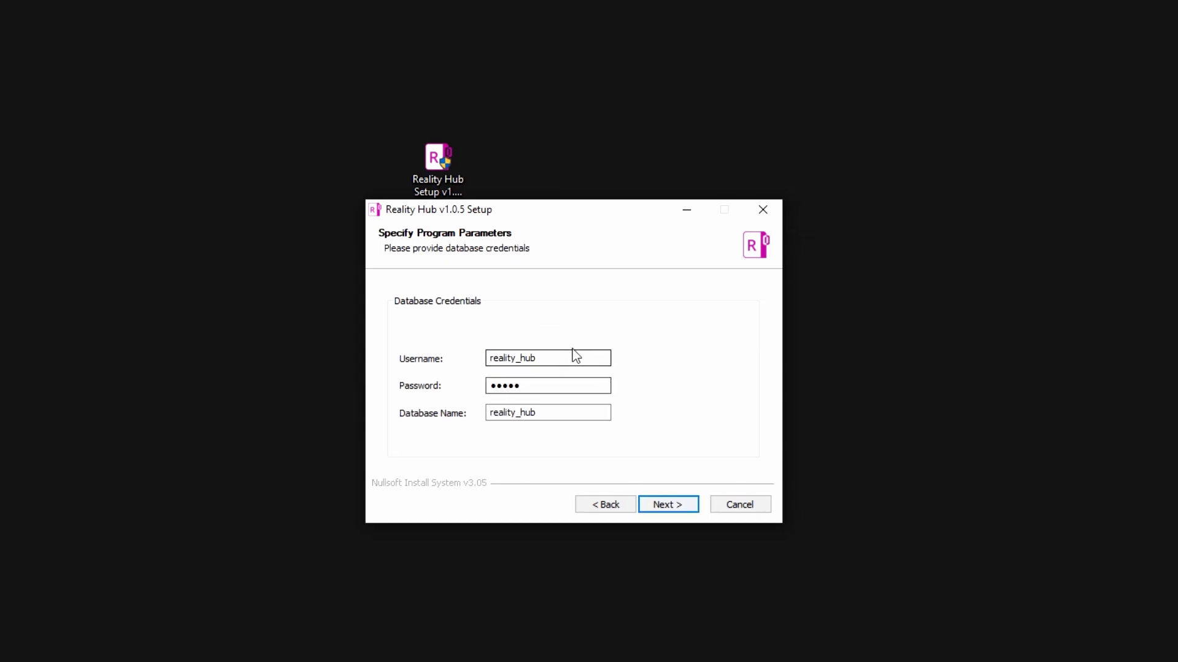
click(581, 357)
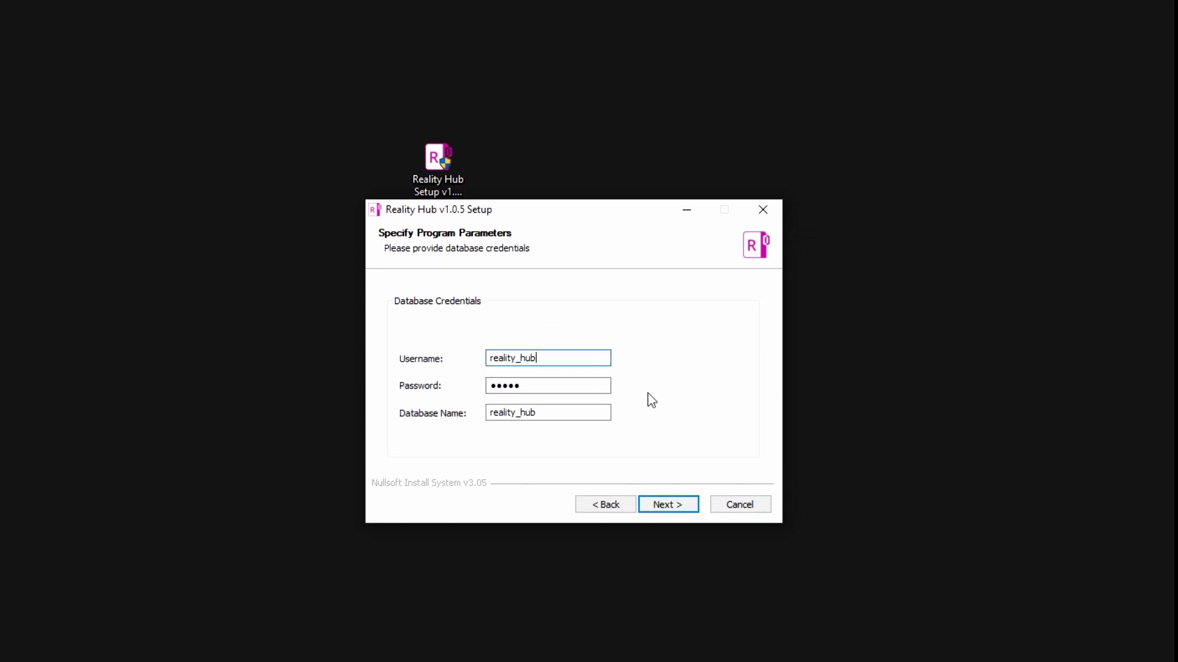
double_click(583, 359)
key(Tab)
key(Tab)
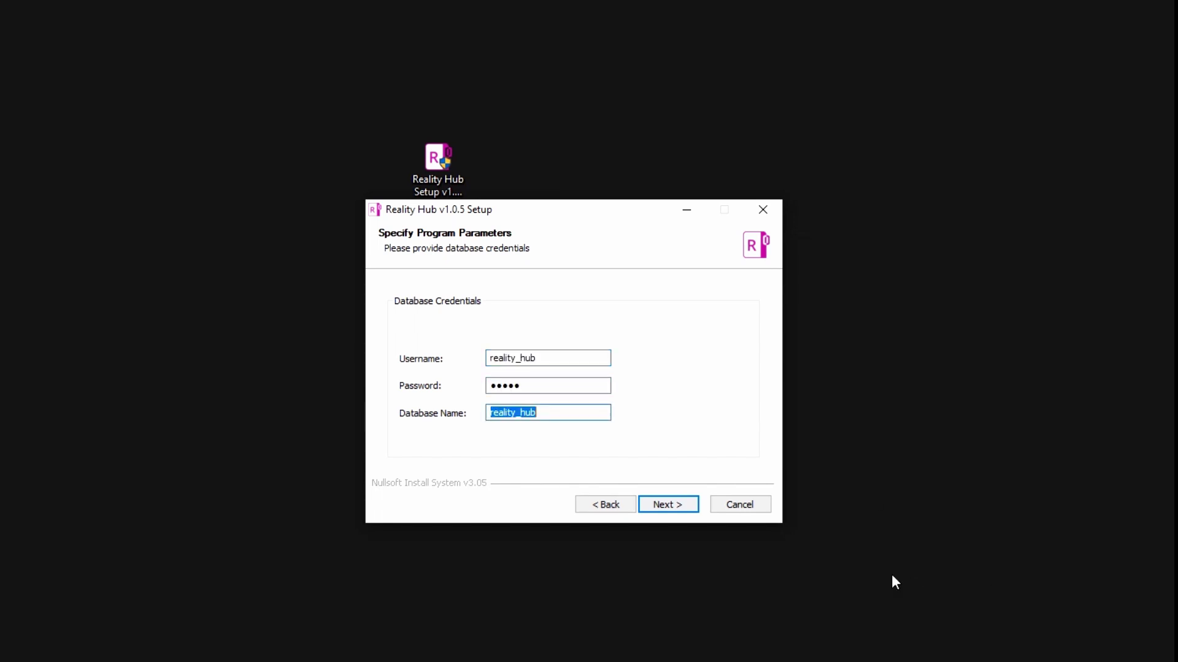
click(687, 506)
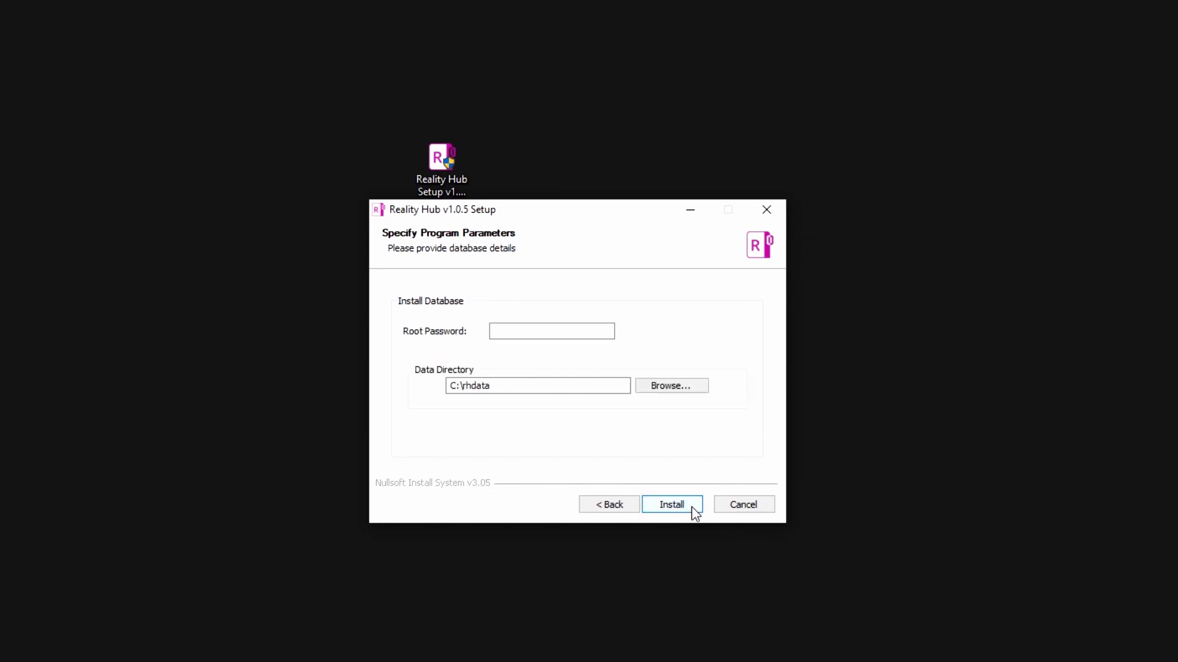
Enter the database root password, keep data directory C:\rhdata, and start the install
click(552, 331)
text(••)
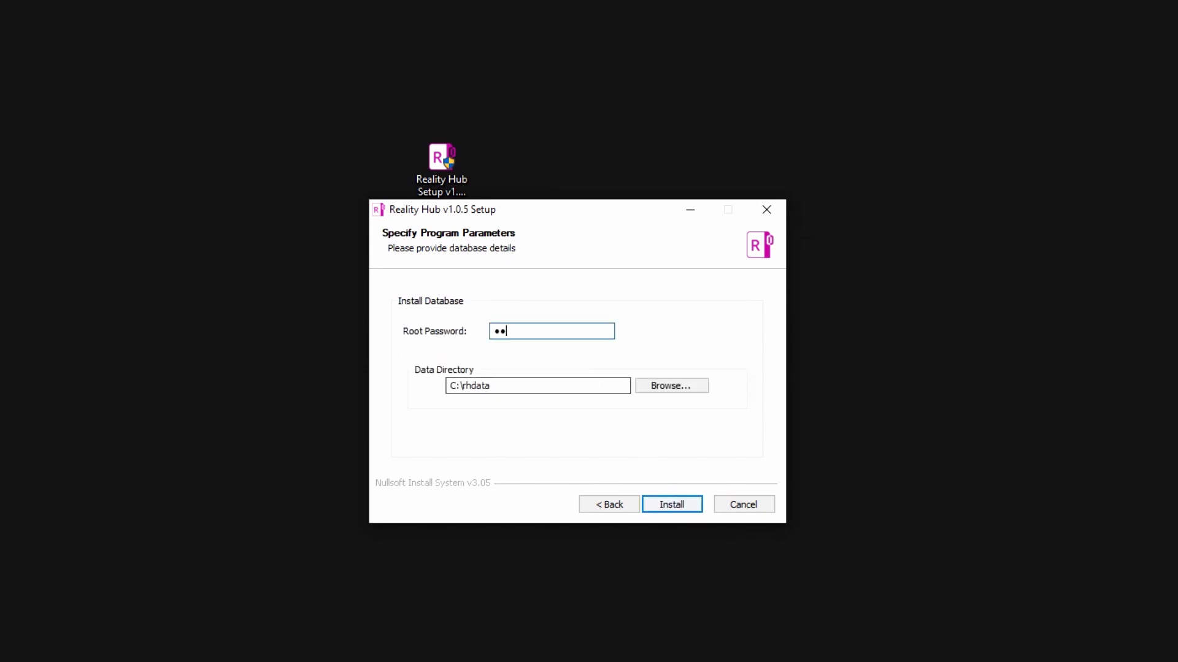
text(•••)
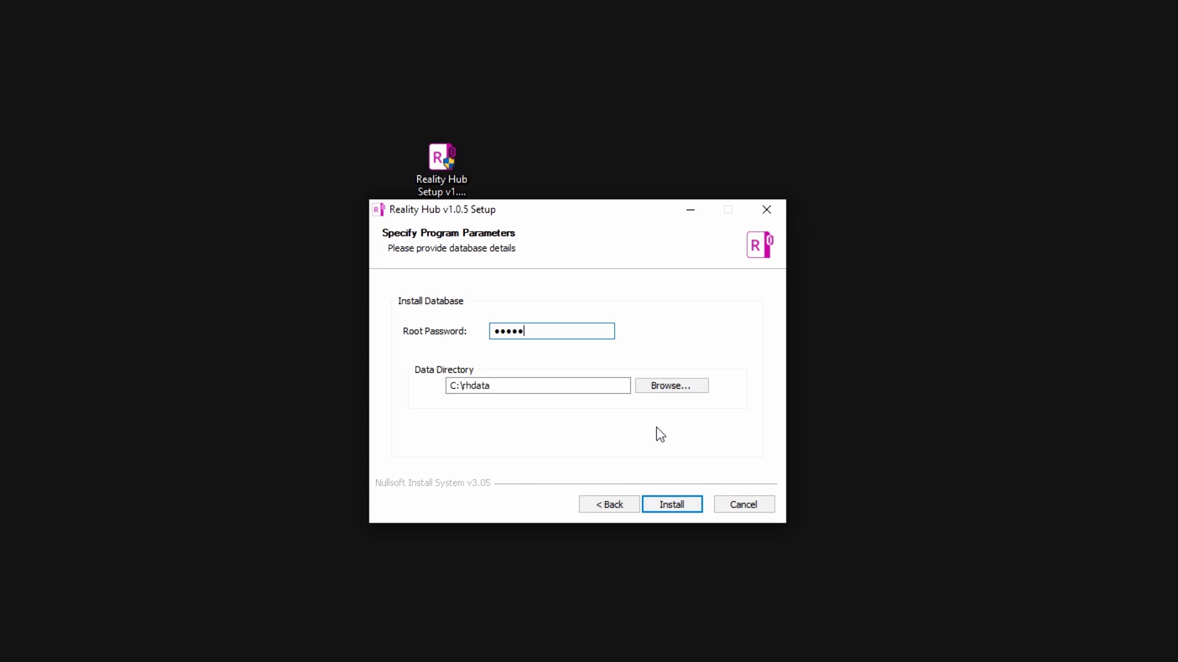
click(682, 511)
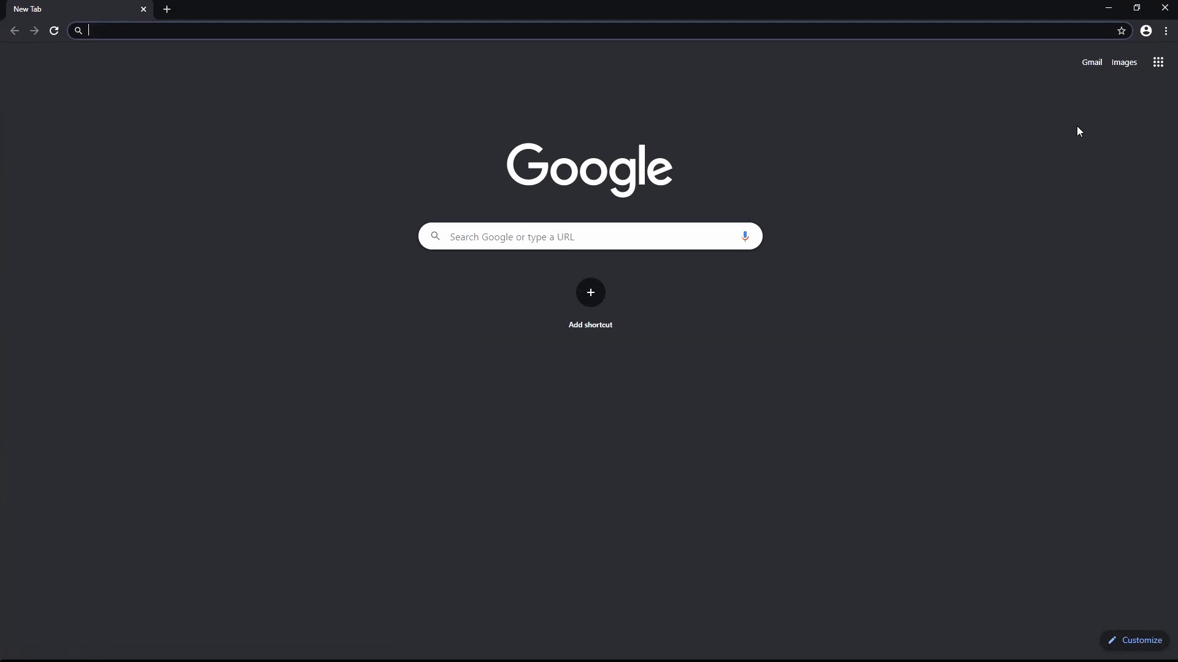
Load 127.0.0.1:3000 in Chrome and log in with the administrator account
text(127.0.0.)
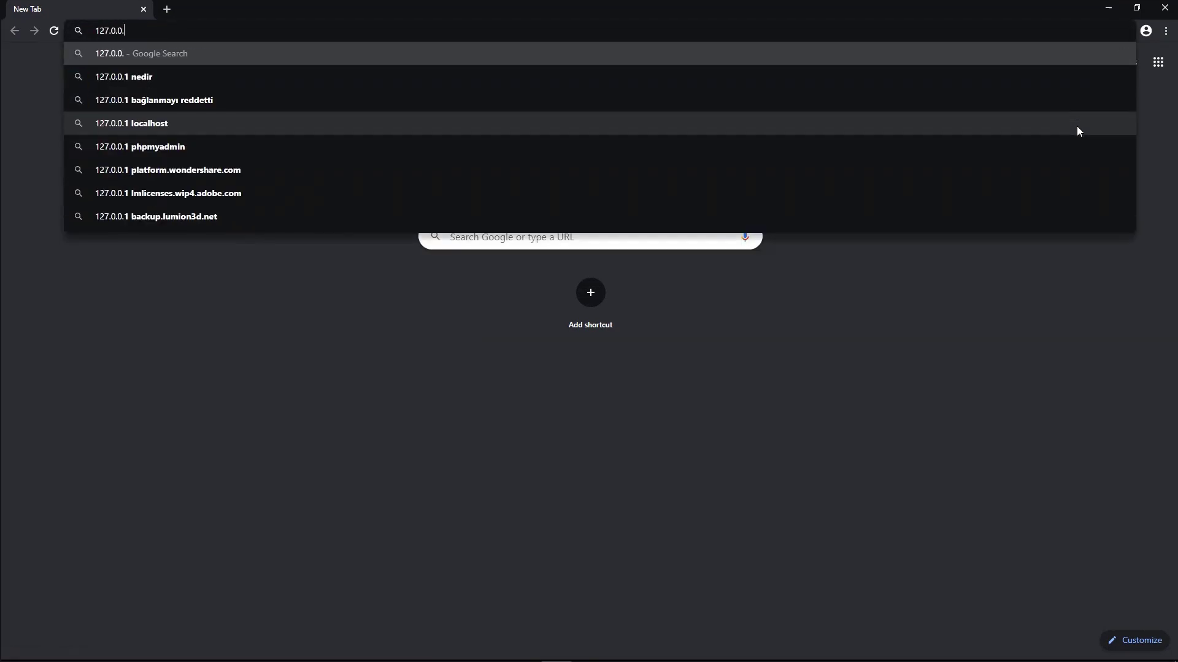
text(1:3000)
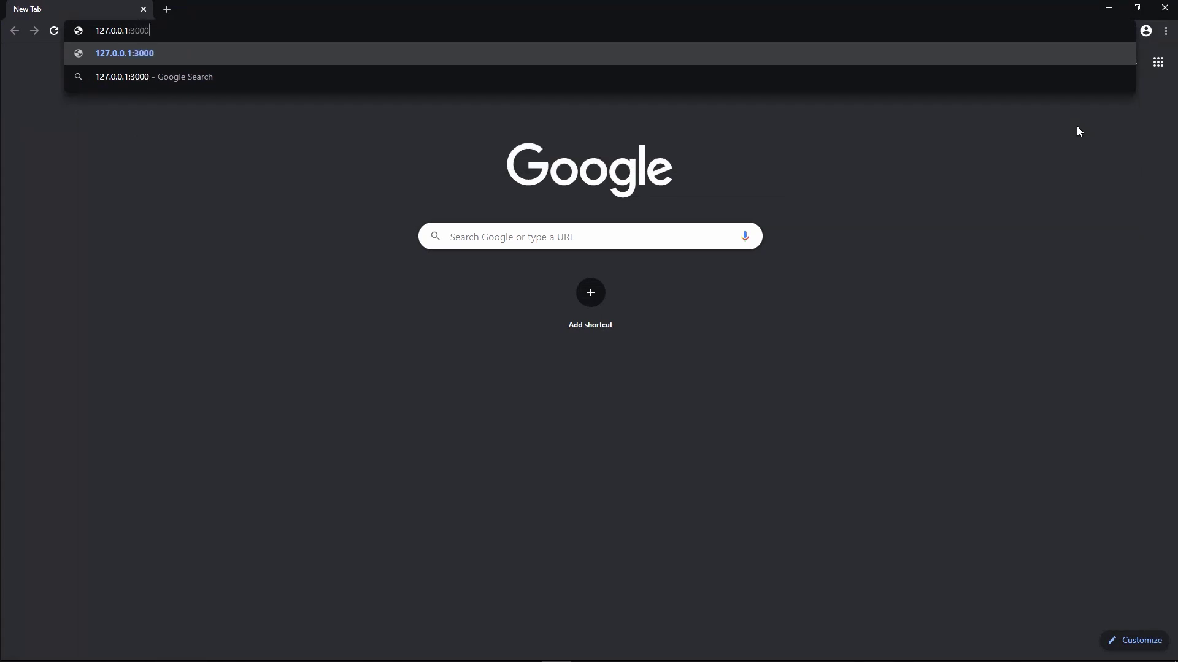
key(Return)
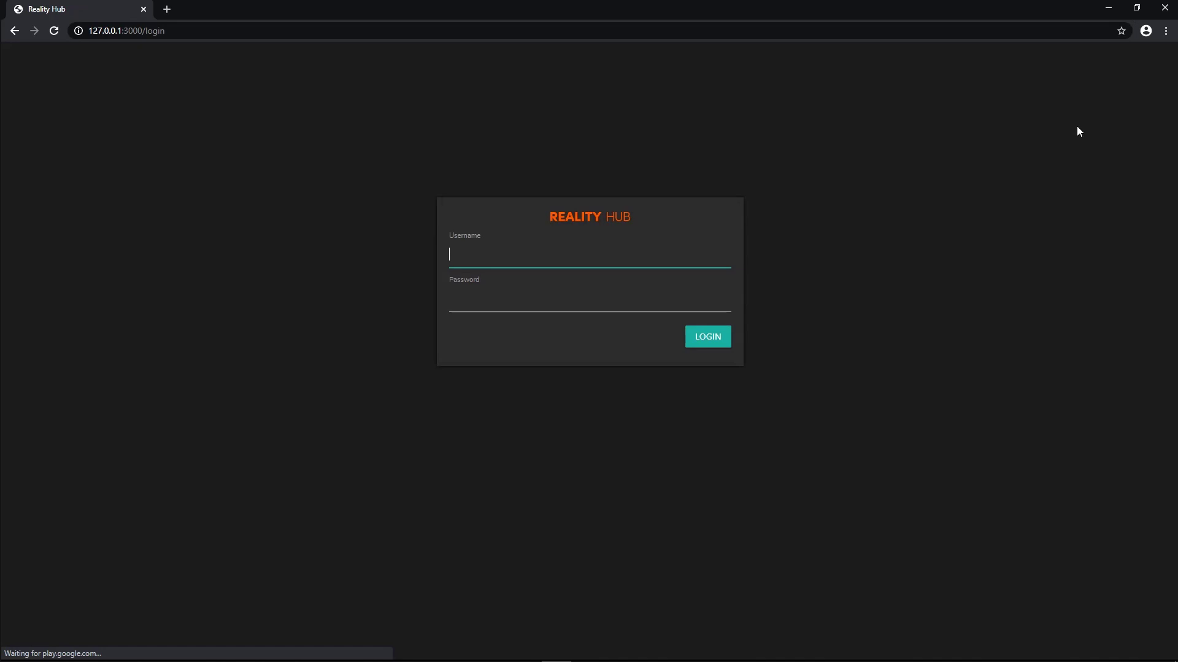
text(admin)
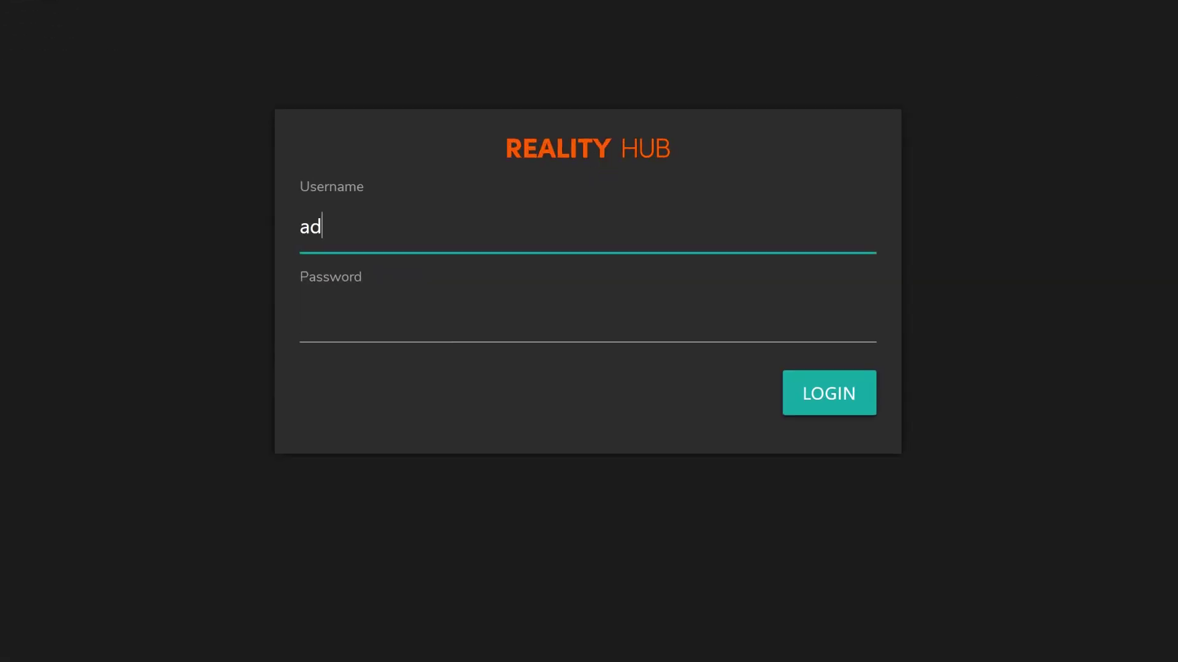
key(Tab)
text(•••••••••••)
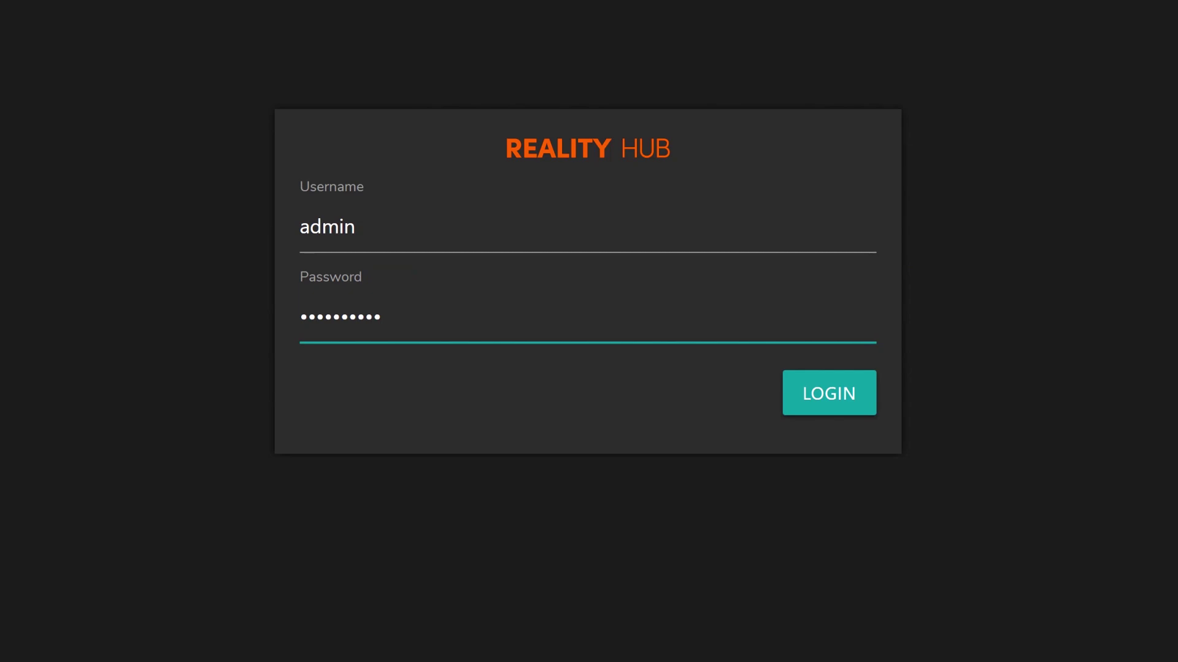
key(Return)
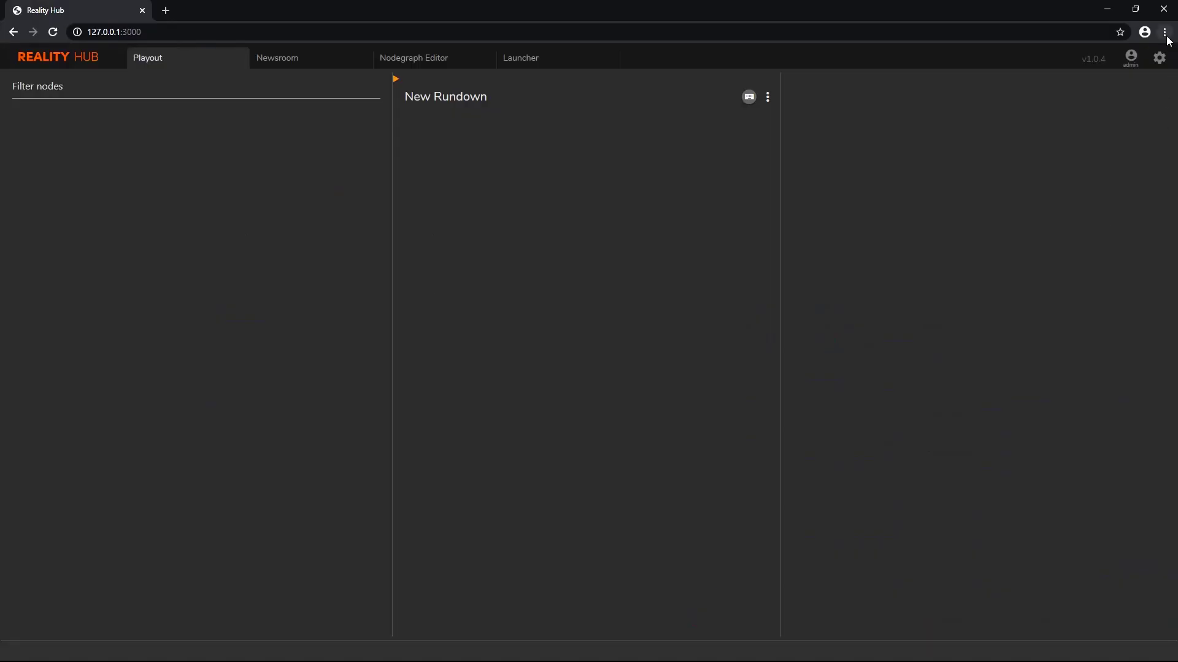
Put Chrome in full screen and visit the Newsroom, Nodegraph Editor and Launcher pages
click(1165, 31)
click(1158, 146)
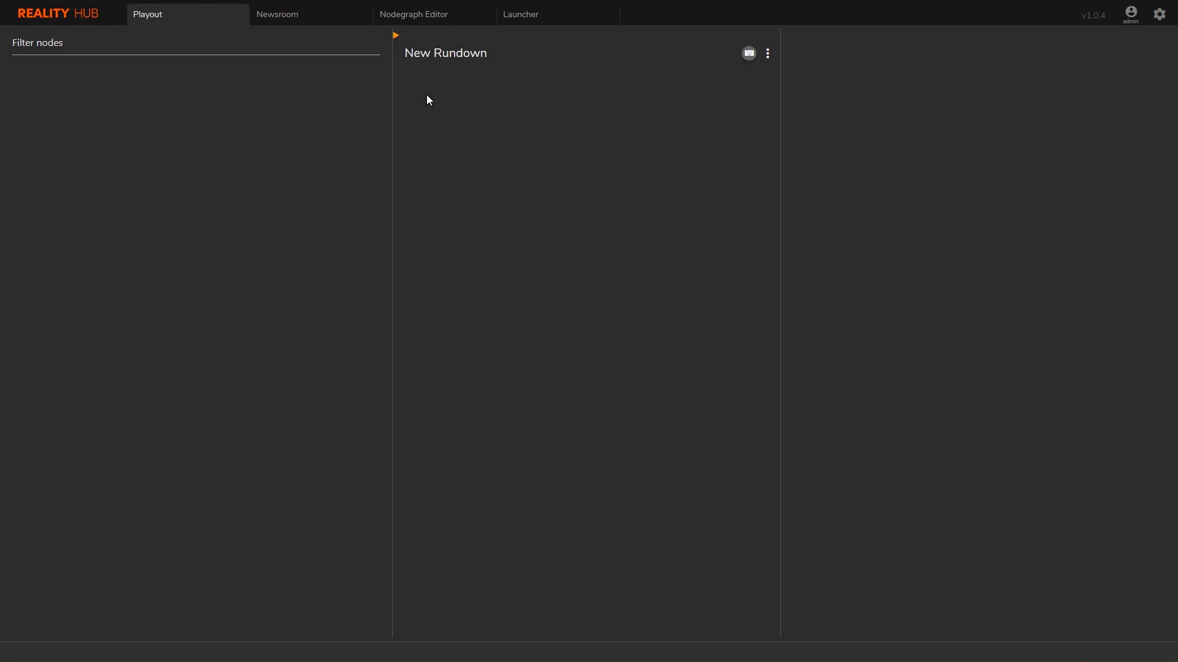
click(324, 17)
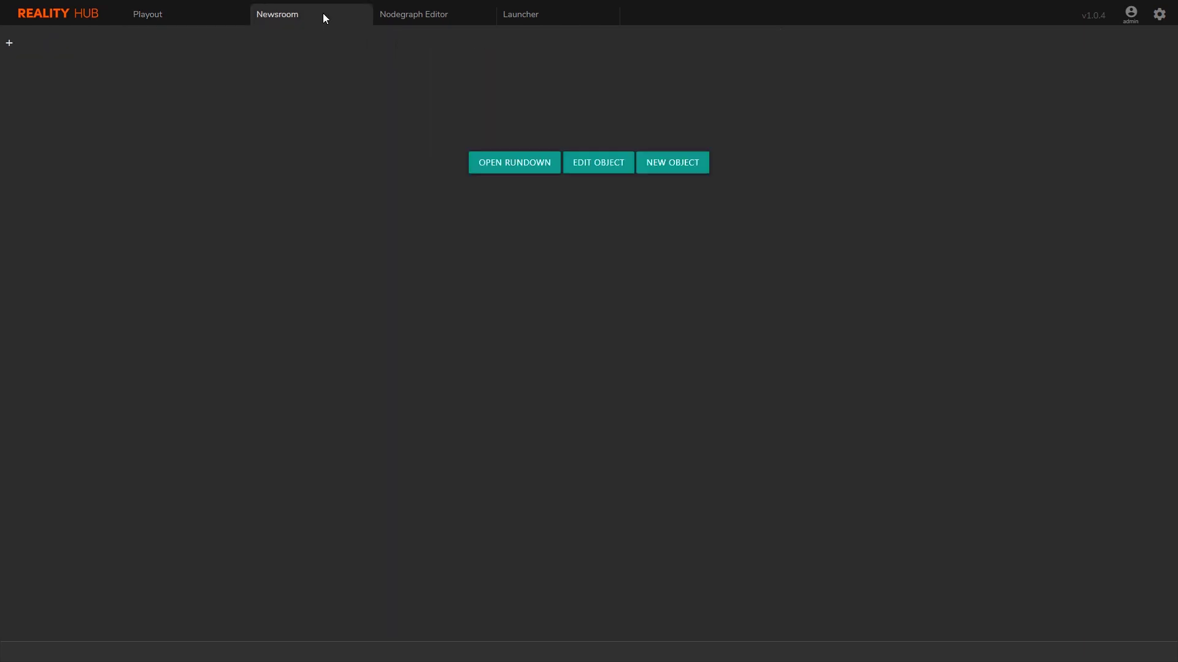
click(409, 17)
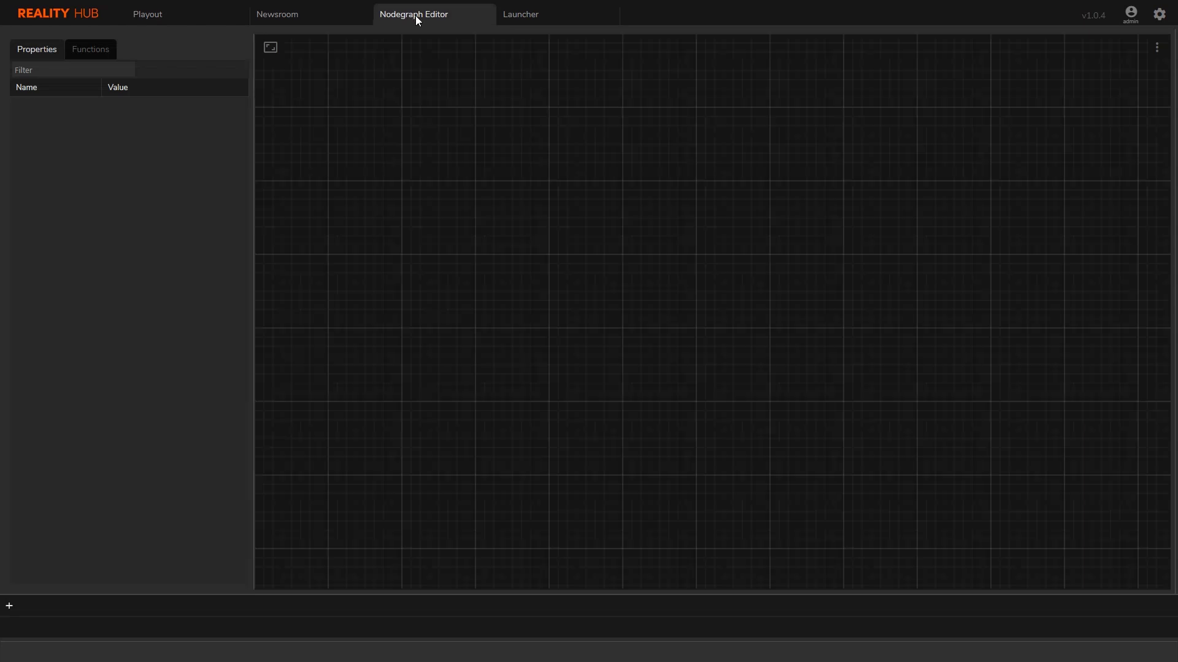
click(525, 11)
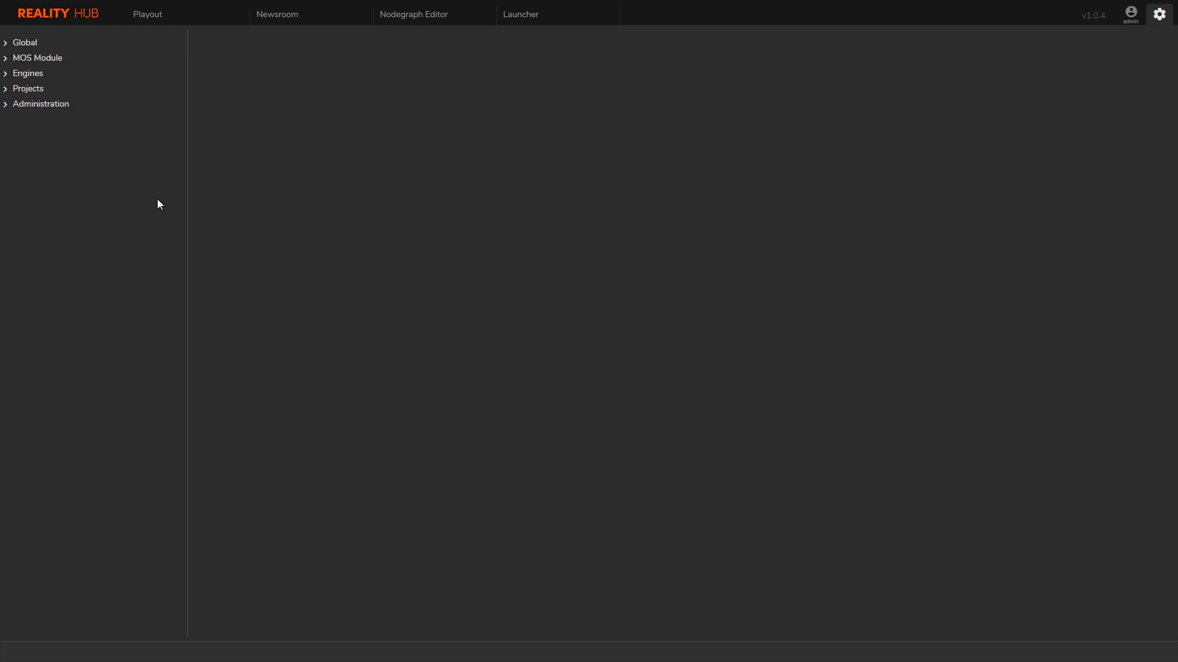
Show the empty Engines > Hosts / Instances list, then bring up the Windows Run dialog
click(28, 73)
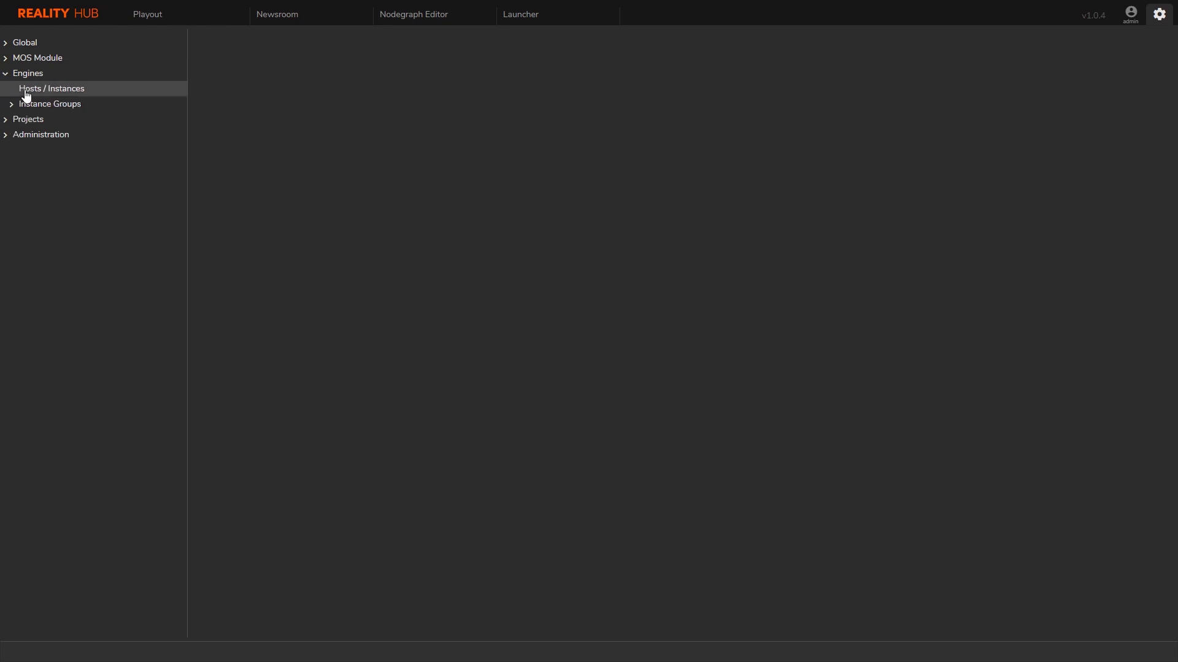
click(36, 91)
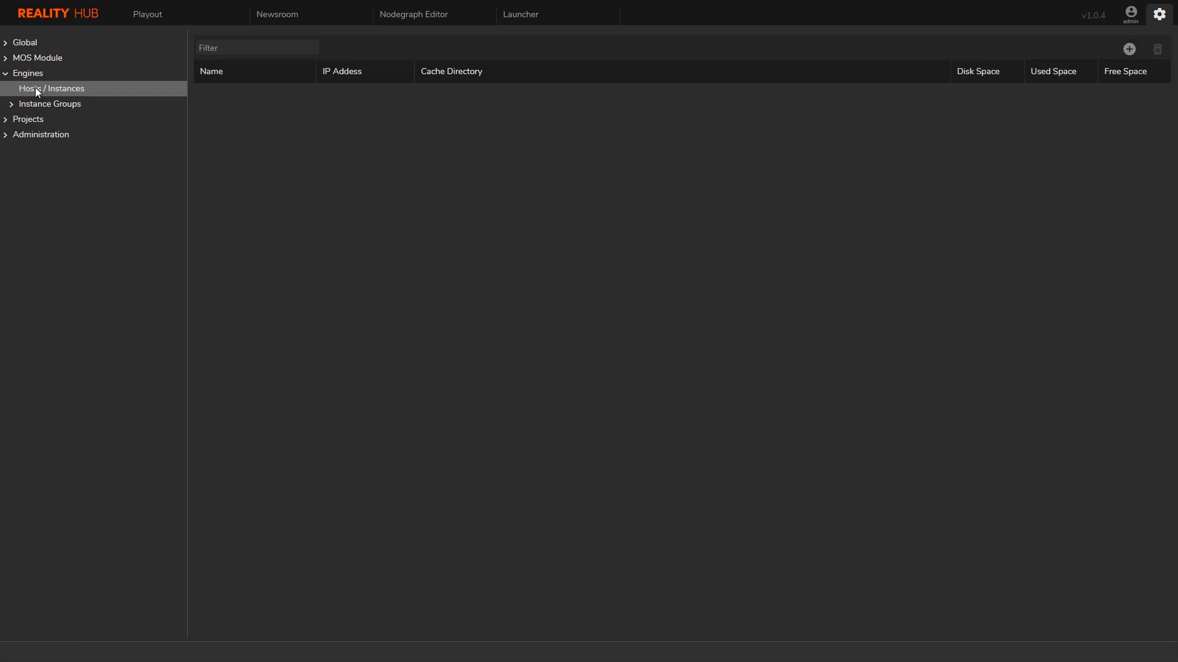
key(super+r)
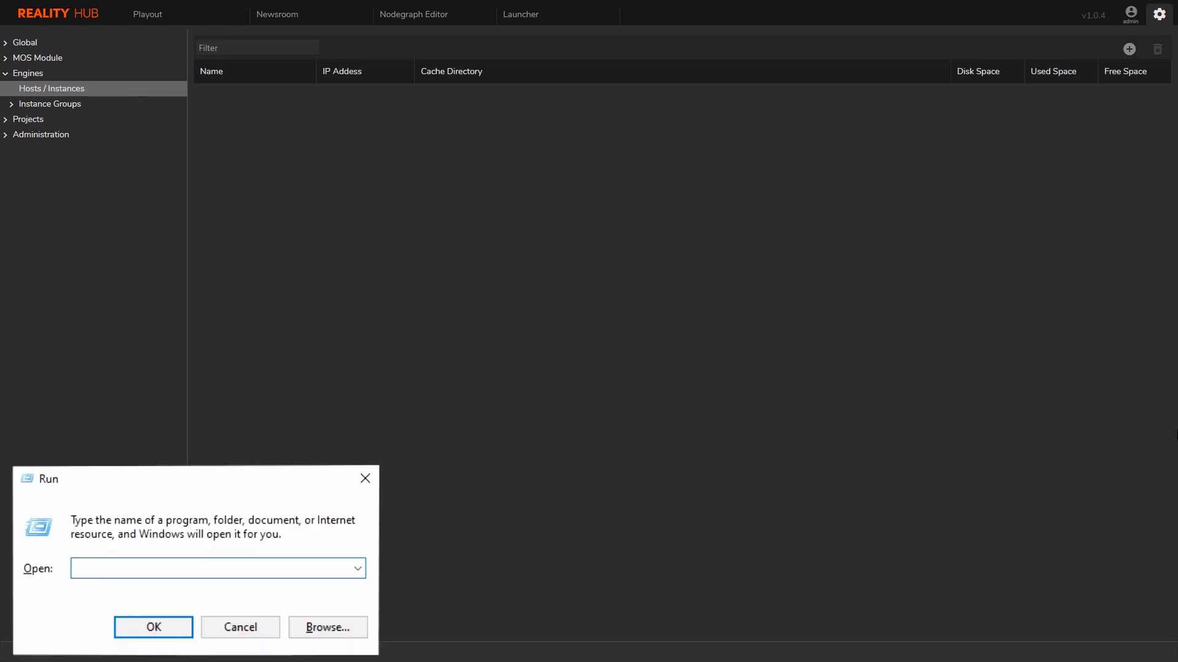
Launch Command Prompt and run hostname to print the computer name
text(cmd)
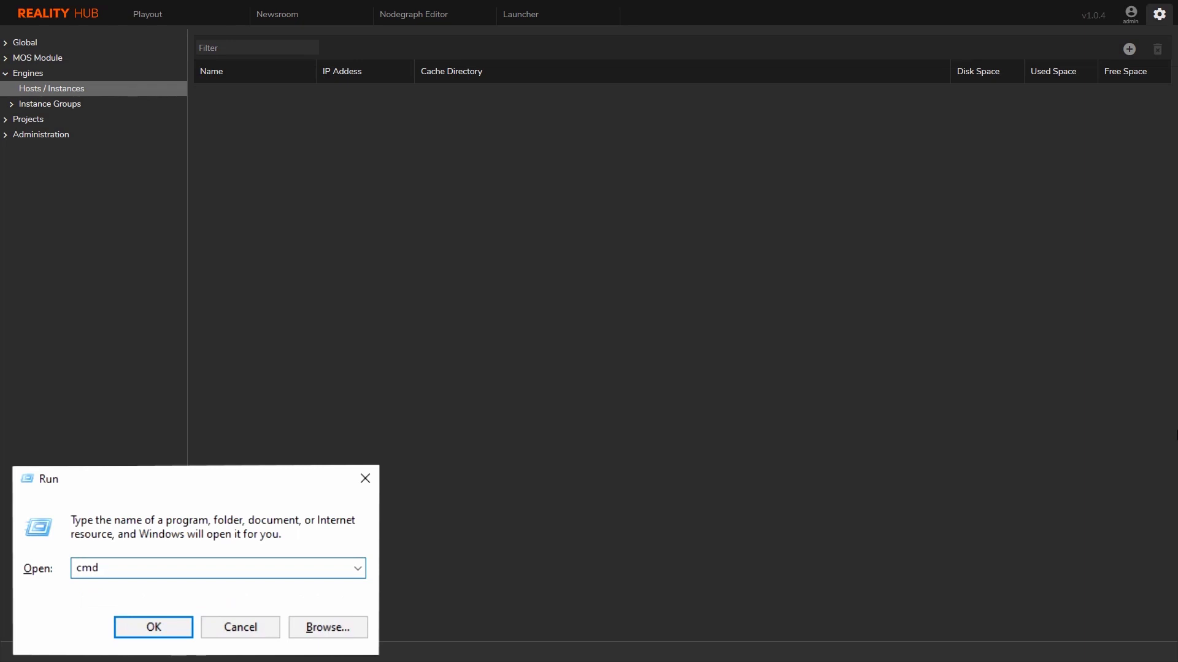
key(Return)
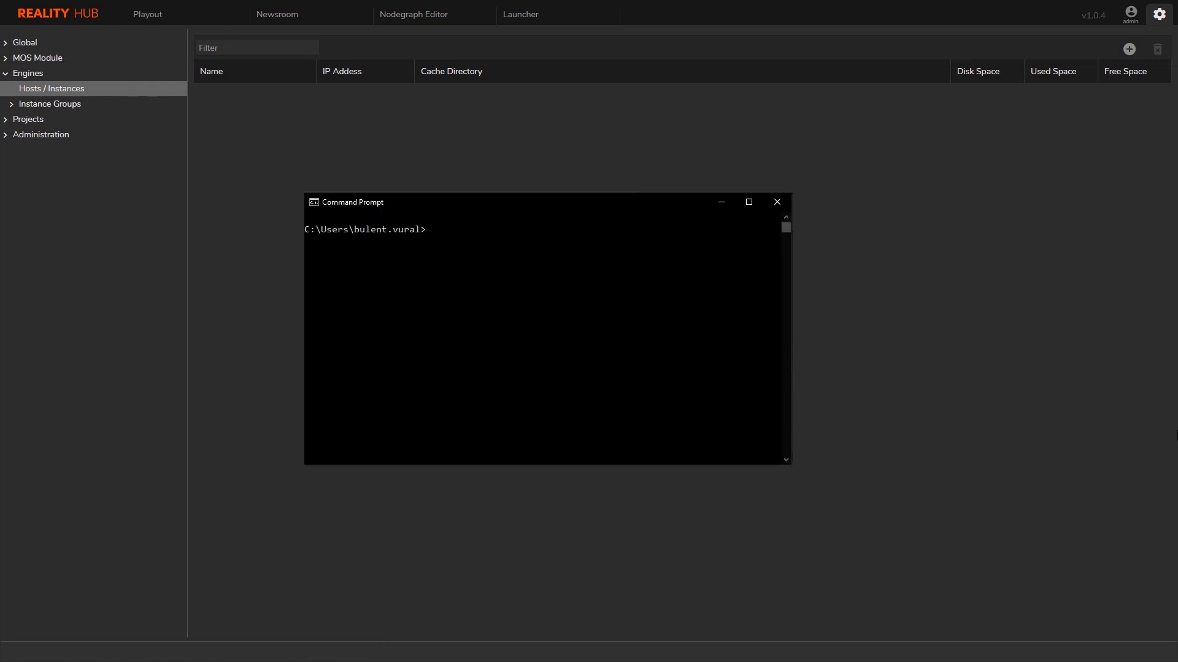
text(hostname)
key(Return)
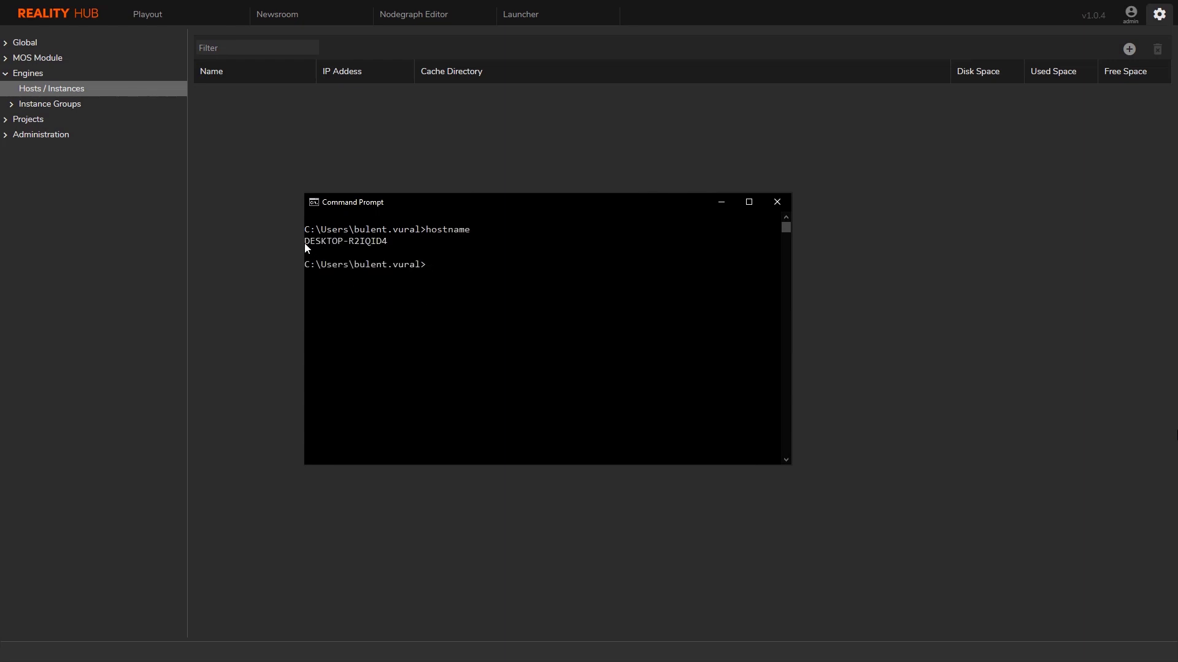
Copy DESKTOP-R2IQID4 from the output and close Command Prompt
drag(304, 242, 385, 244)
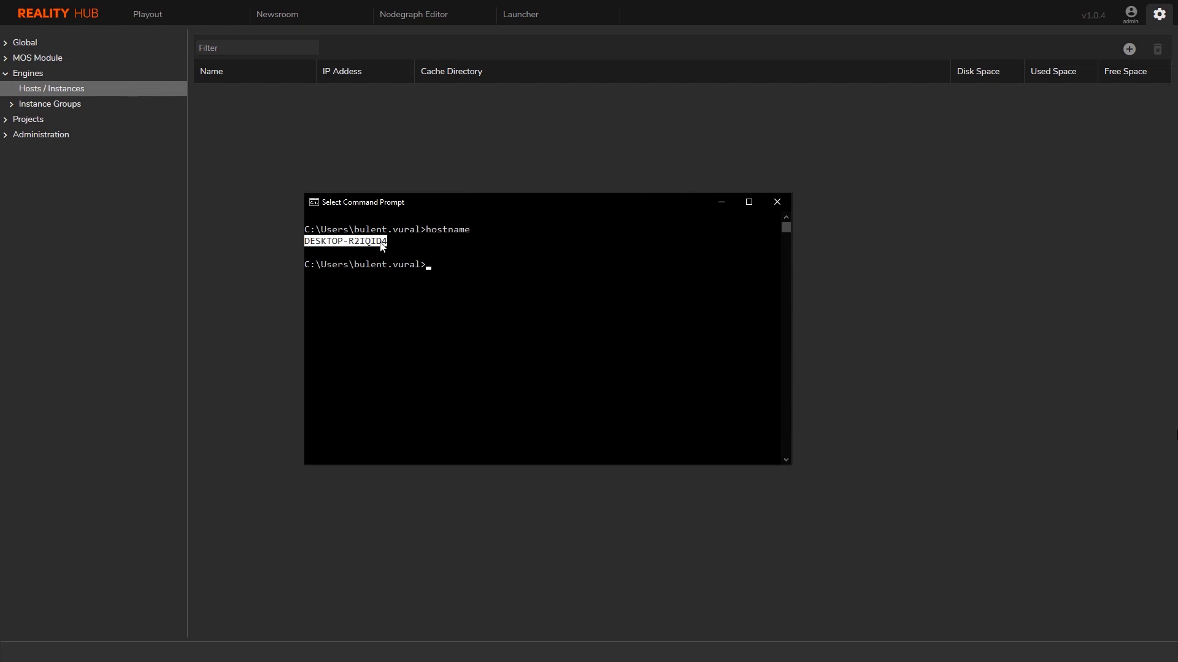
click(315, 203)
mouse_move(354, 306)
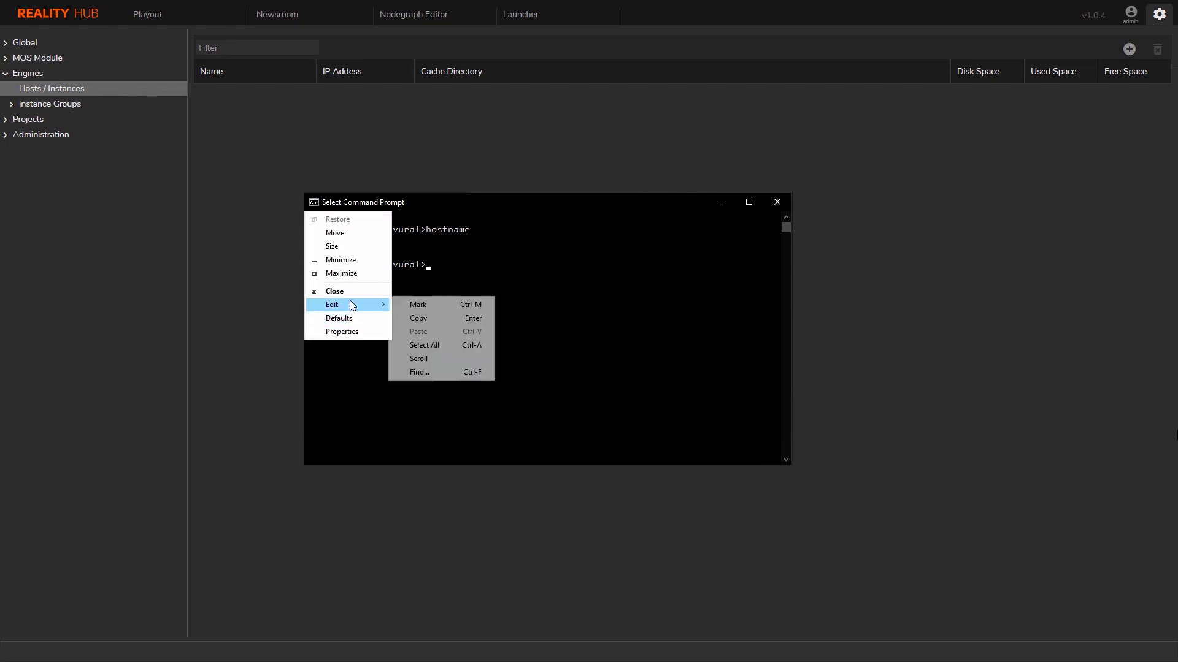
click(428, 320)
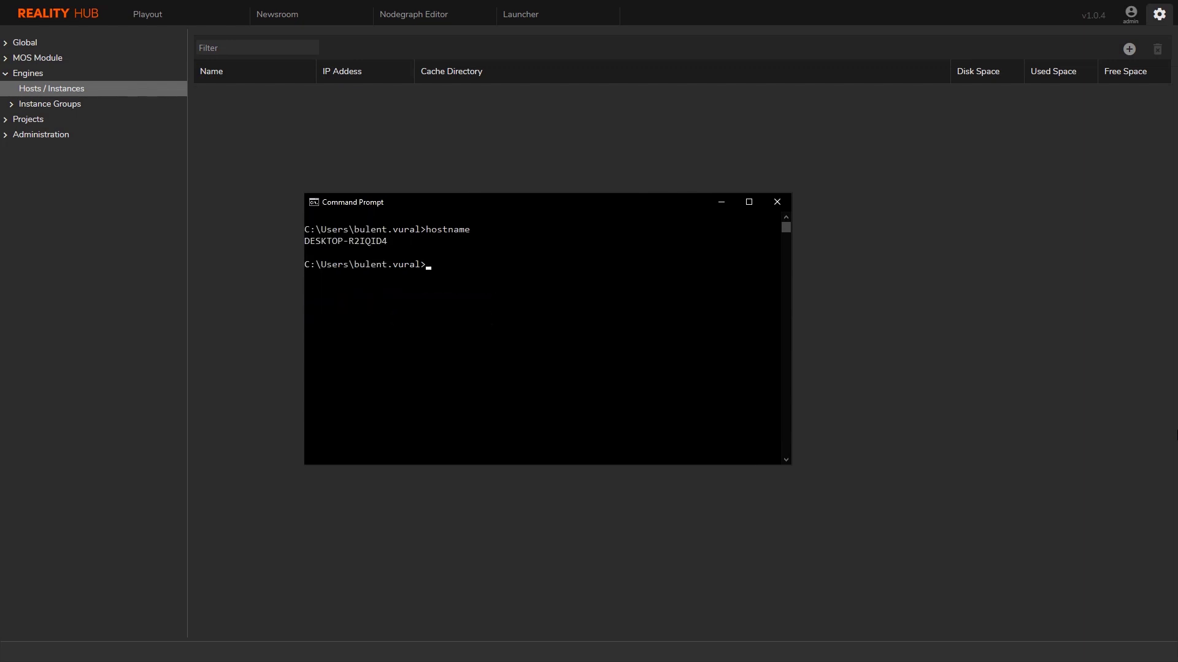
key(alt+Tab)
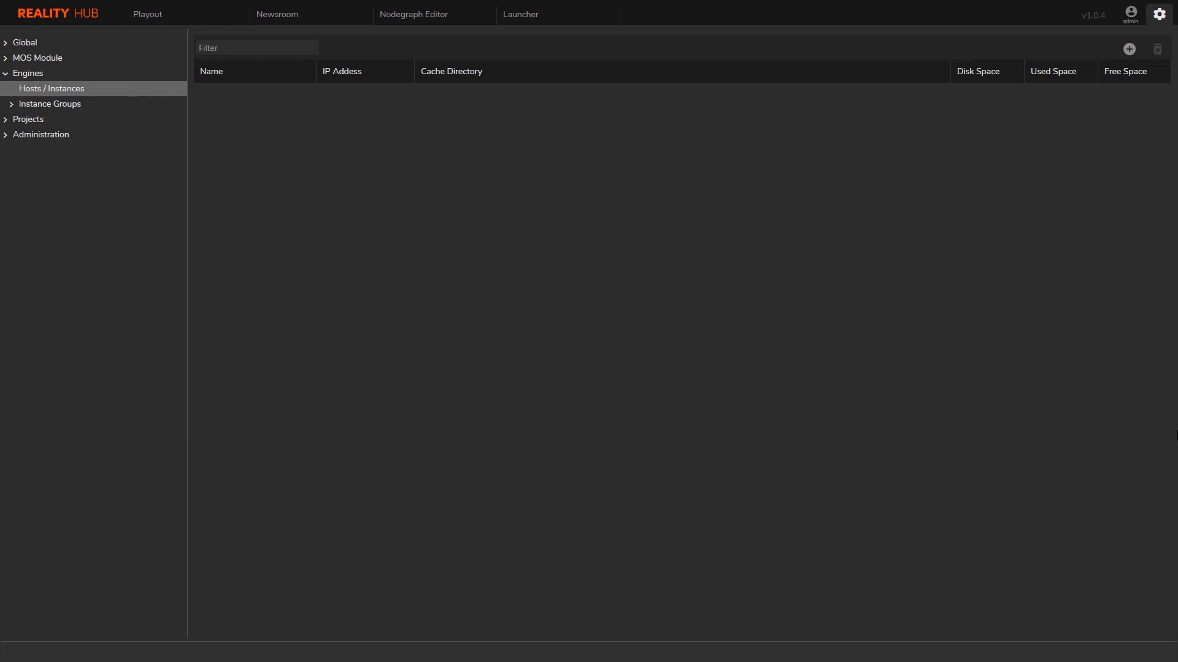
Add host DESKTOP-R2IQID4 by pasting the copied computer name
click(1127, 49)
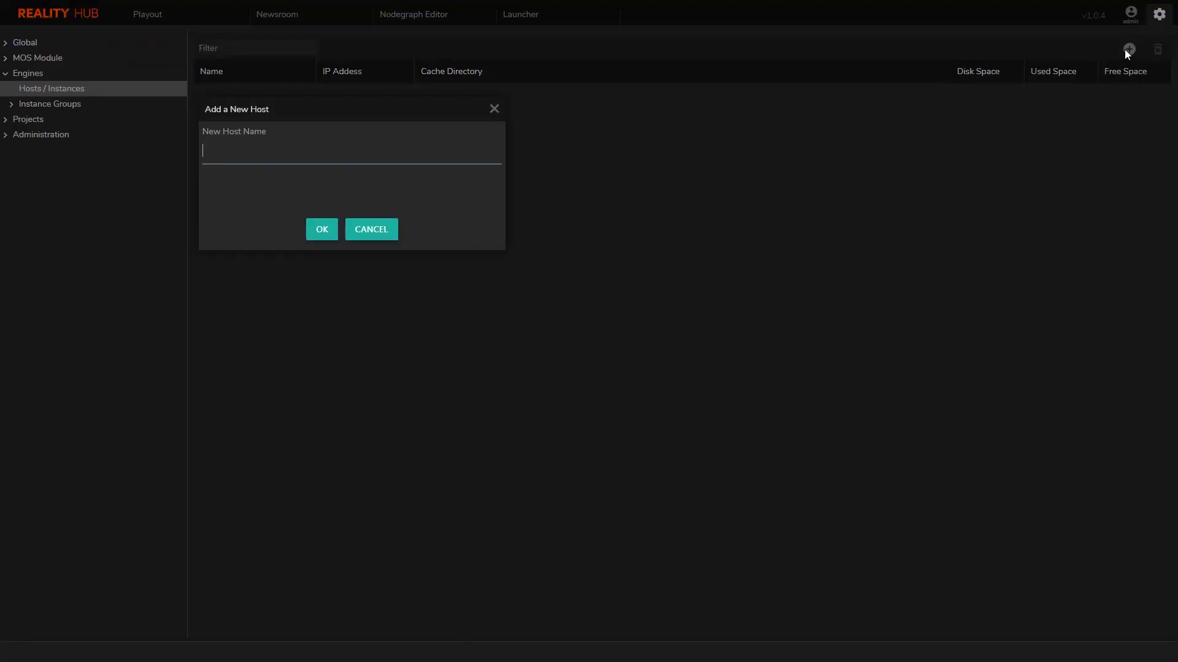
key(ctrl+v)
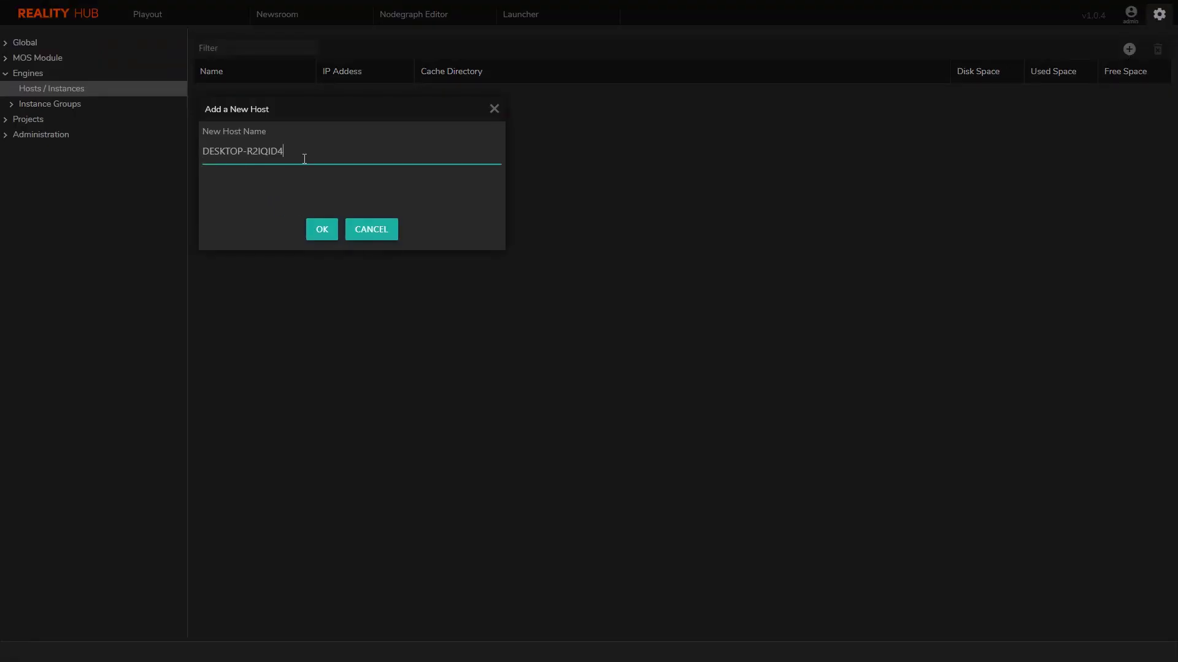
click(321, 233)
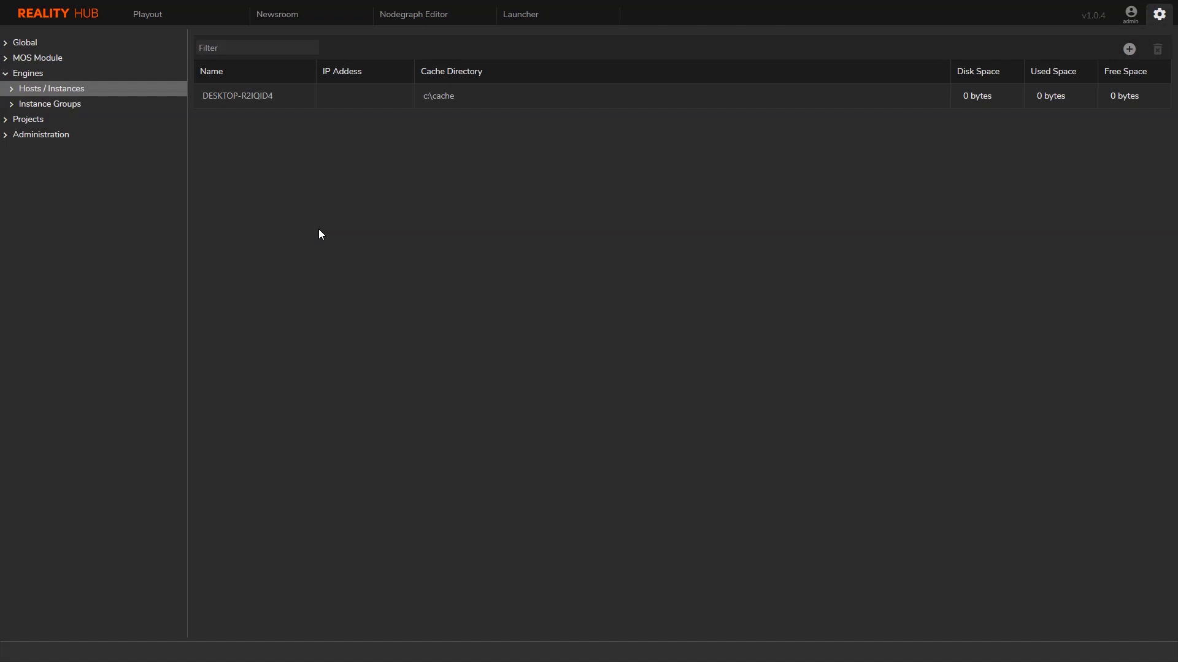
Create an instance named Engine 1 on the DESKTOP-R2IQID4 host
click(11, 89)
click(61, 105)
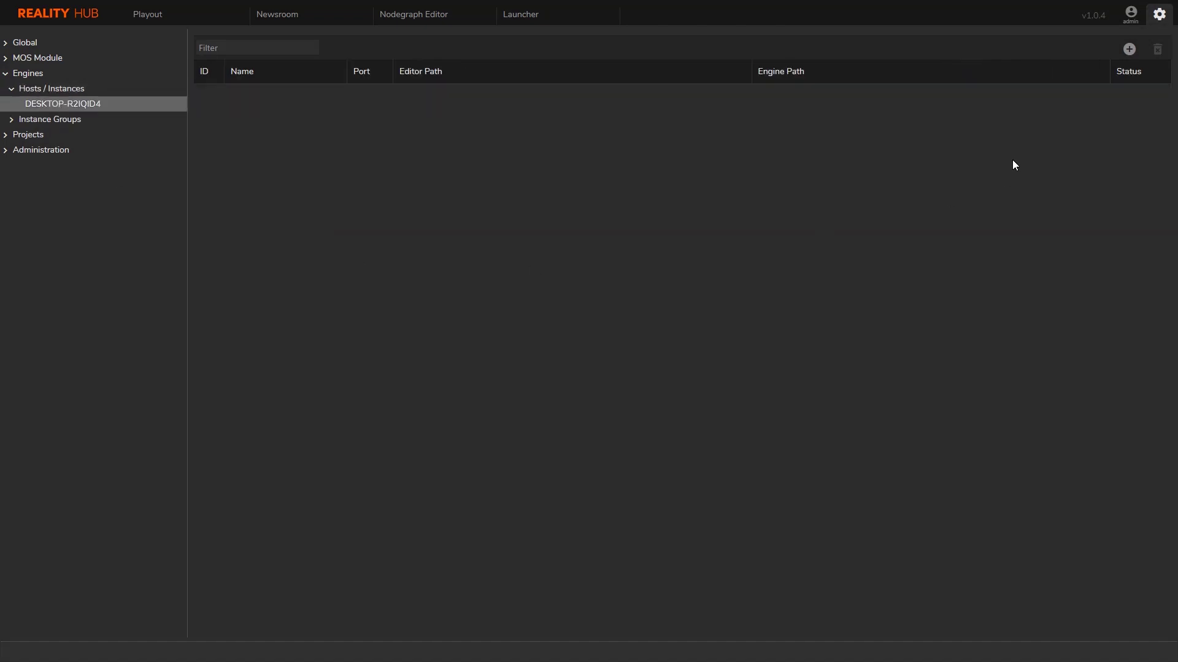
click(1130, 49)
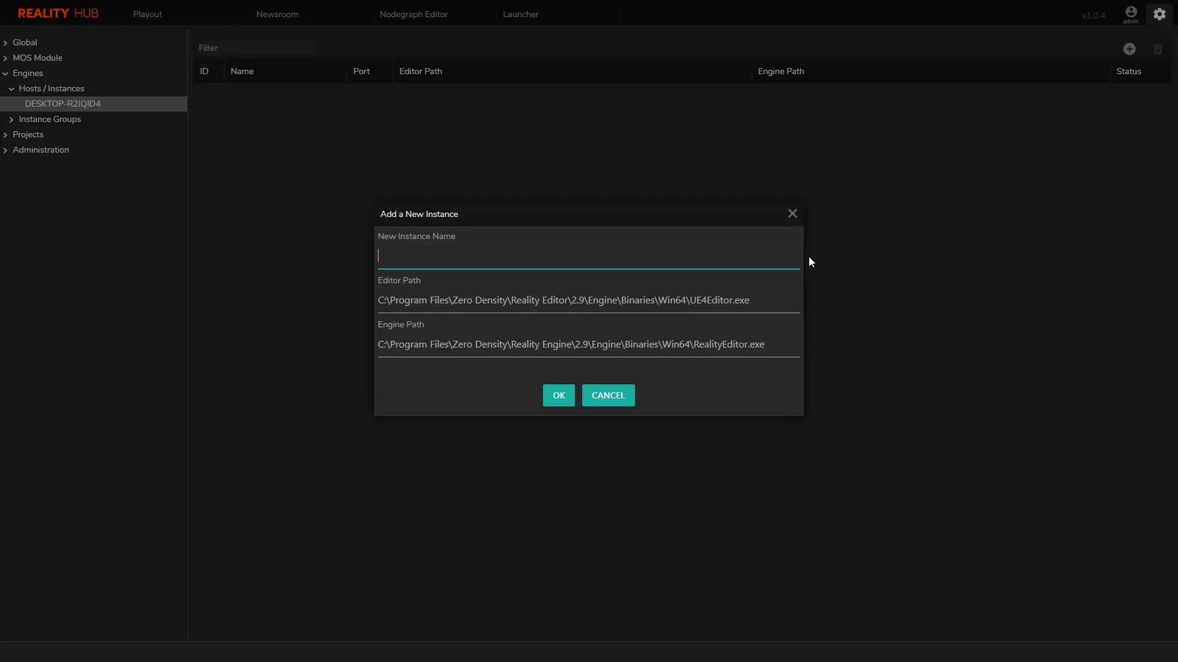
text(Engine 1)
click(557, 396)
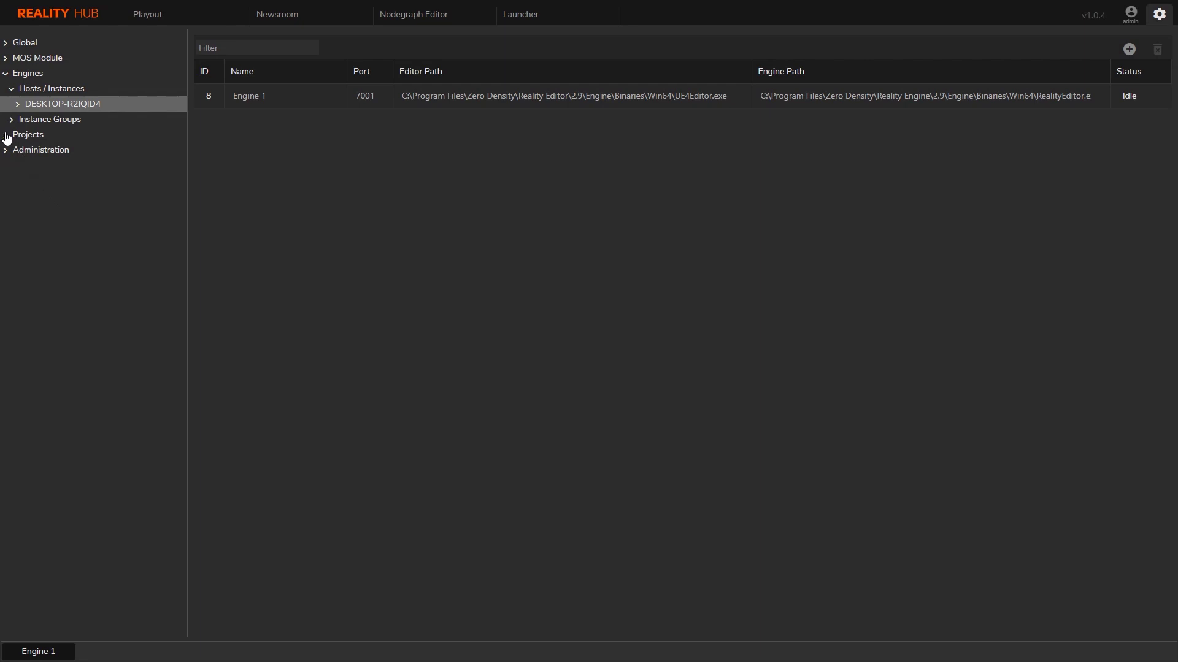
click(7, 138)
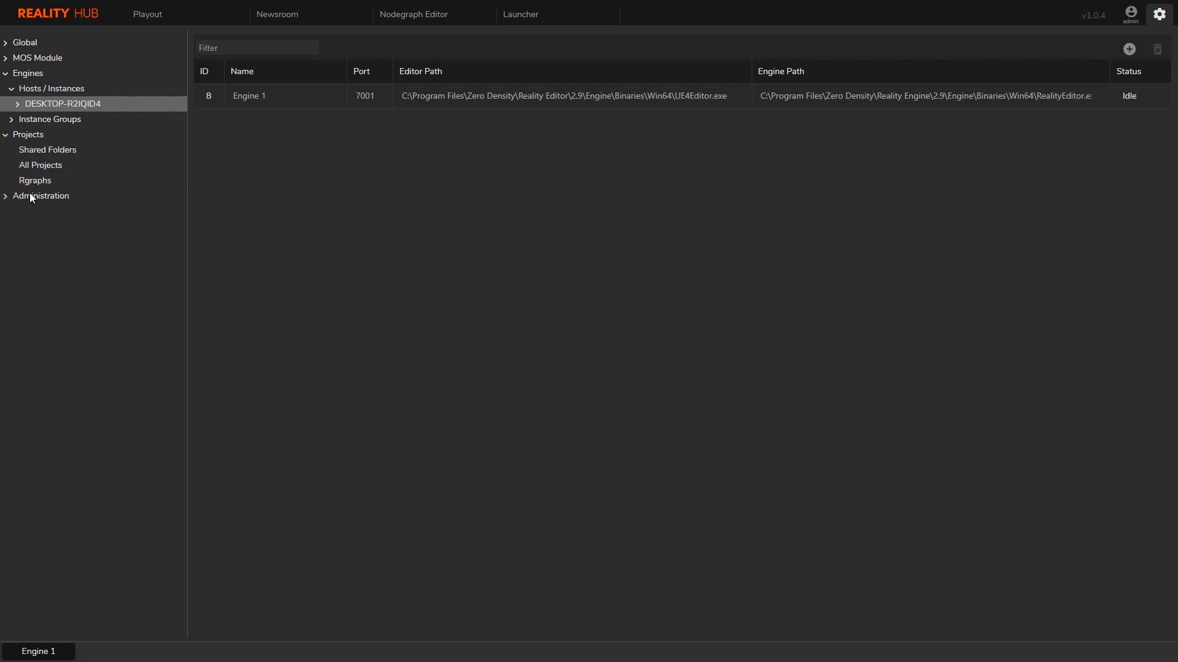
Add a shared folder named Local at \\127.0.0.1\RealityWorkspace\Reality\Projects with its share username
click(56, 156)
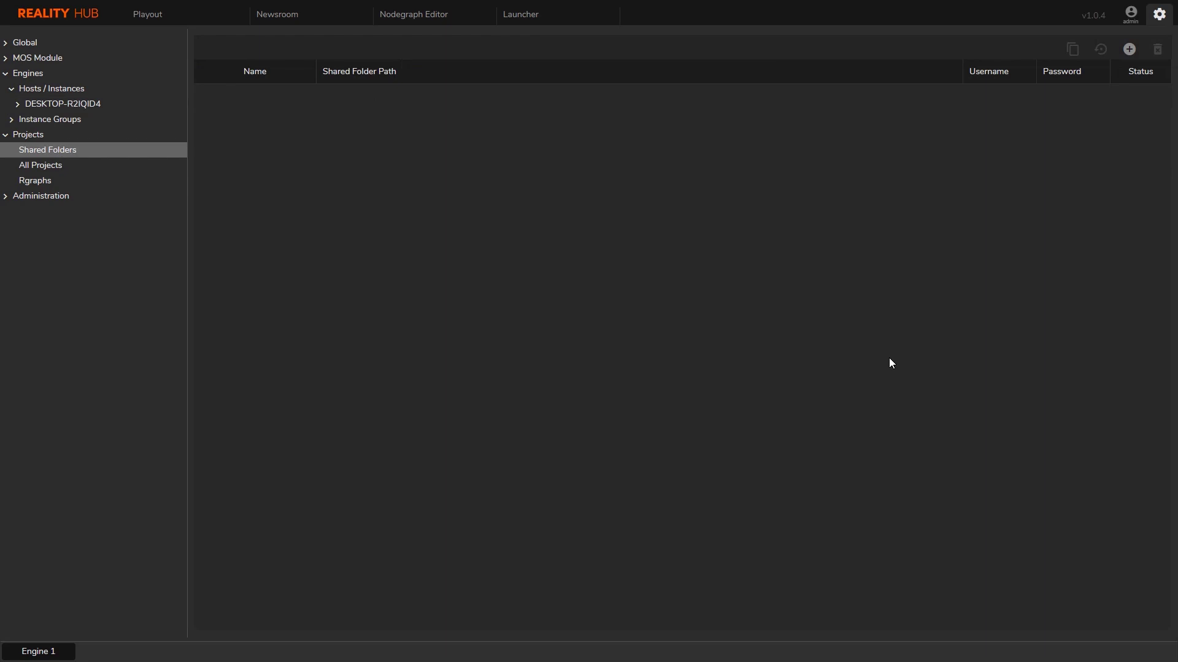
click(1130, 49)
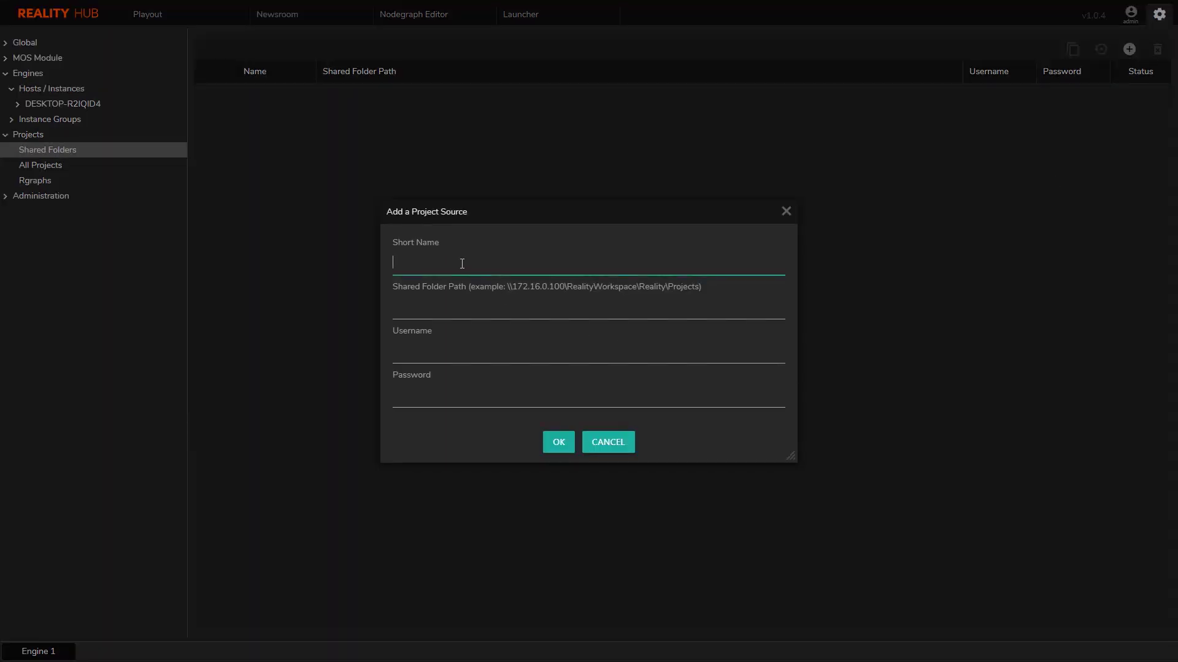
text(Local)
key(Tab)
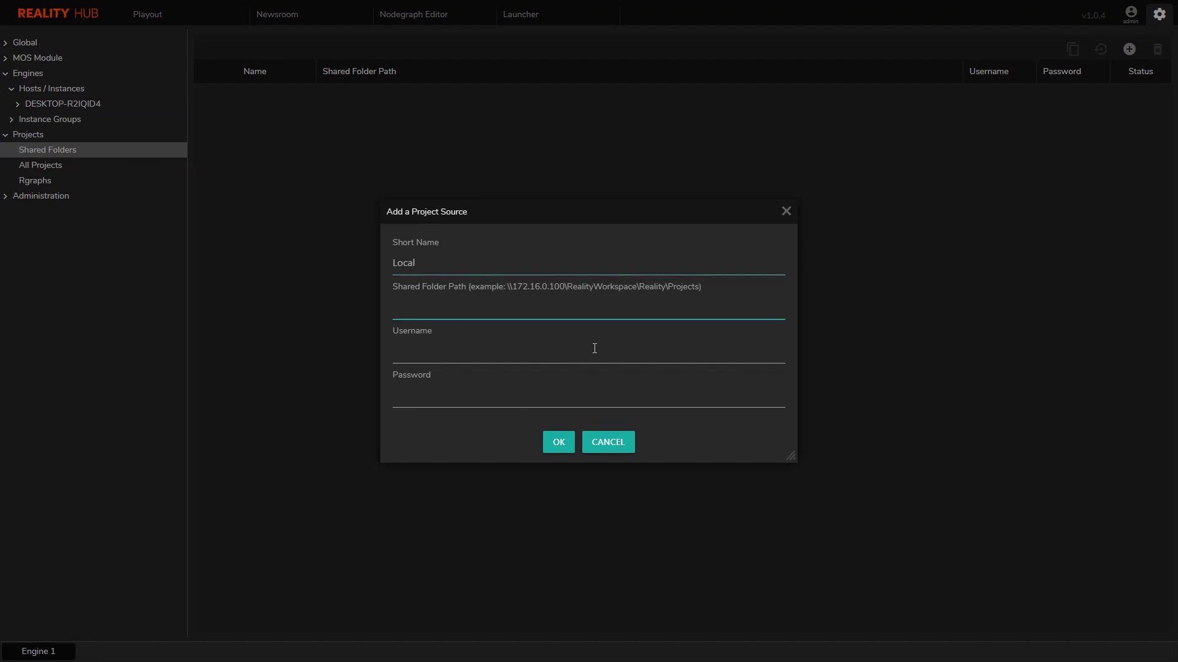
text(\127.0.0.1\RealityWorkspace\Reality\Projects)
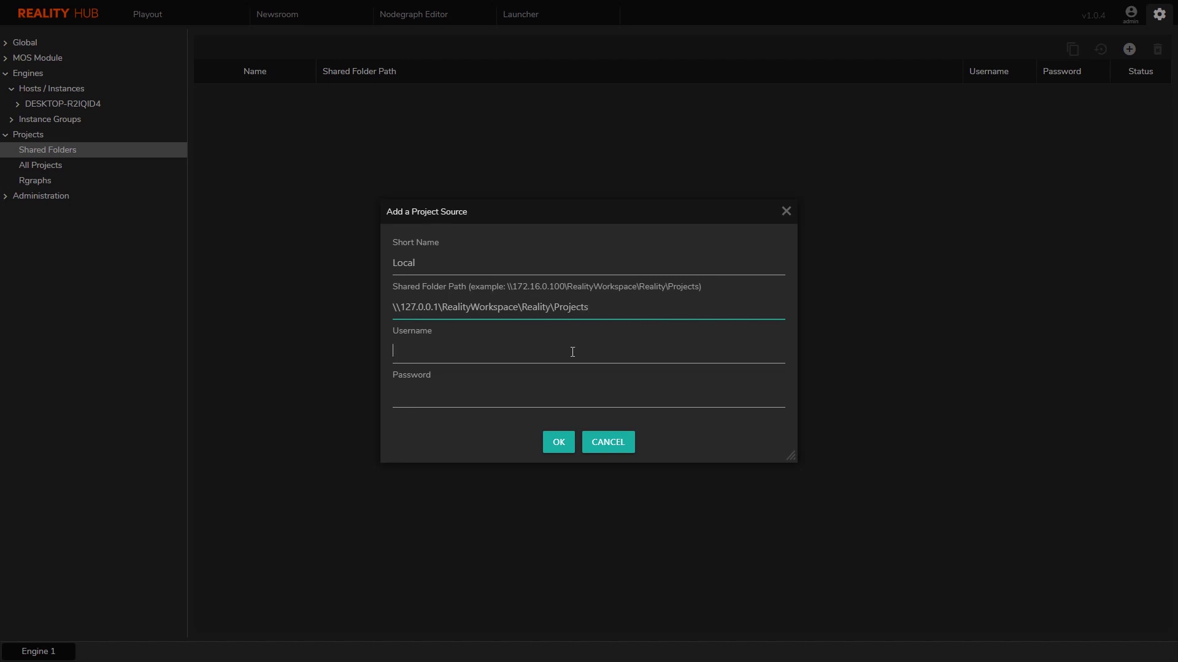
text(bulent)
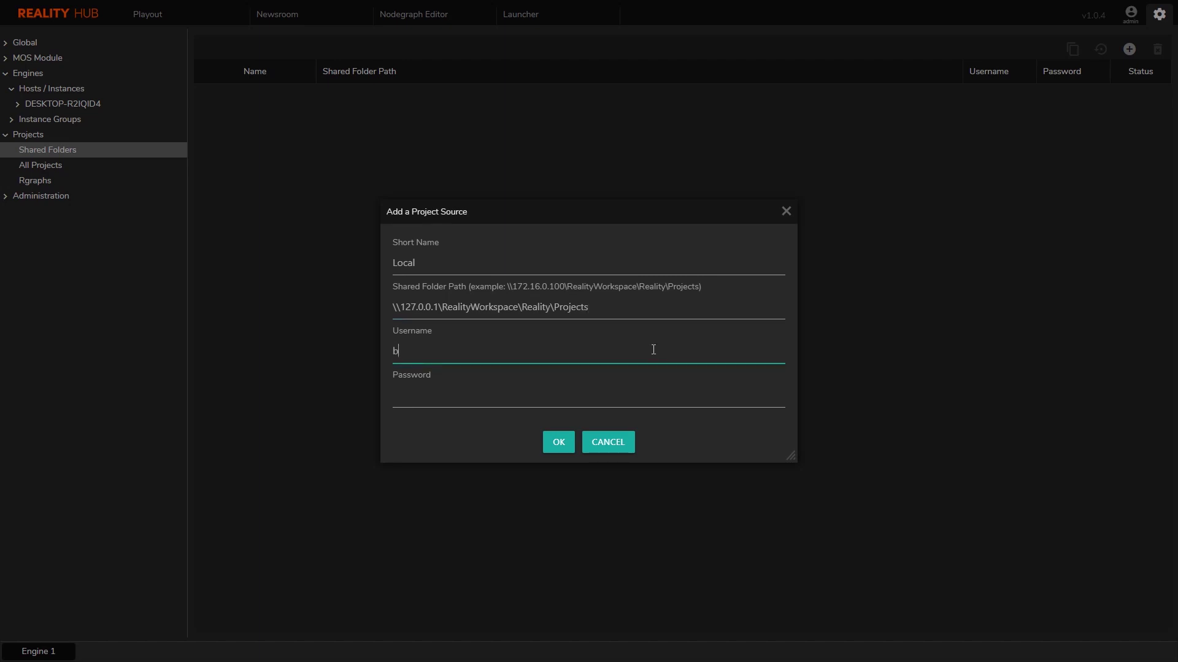
Enter the share password, save the Local source and agree to scan it
click(535, 401)
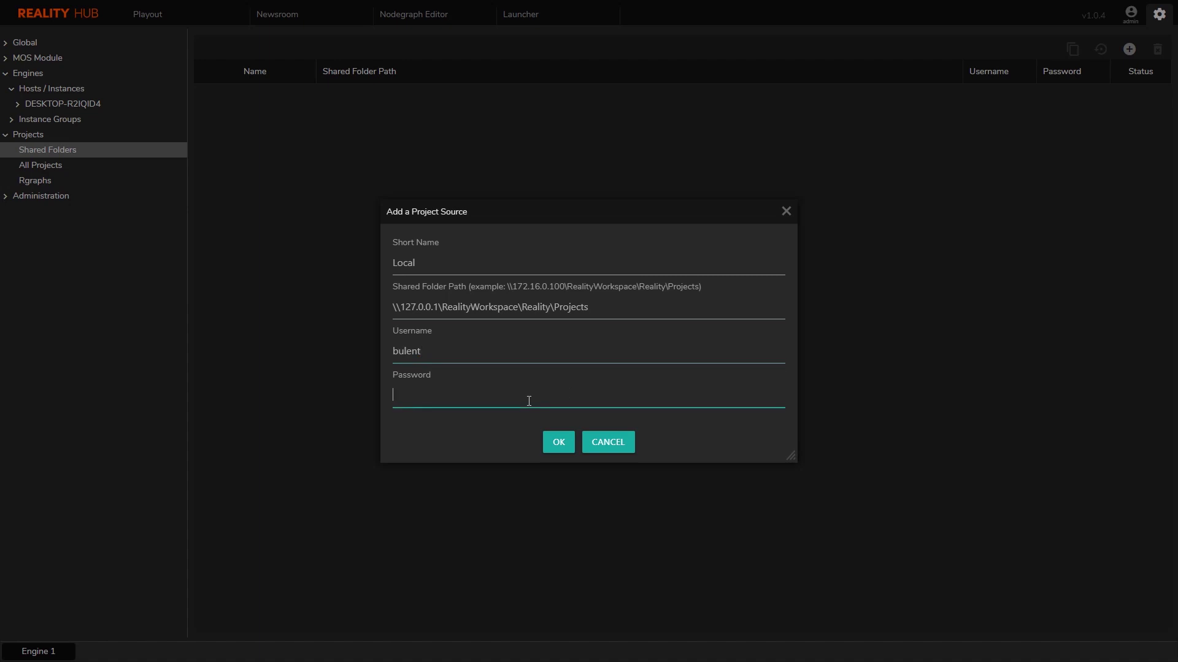
text(*****)
click(563, 442)
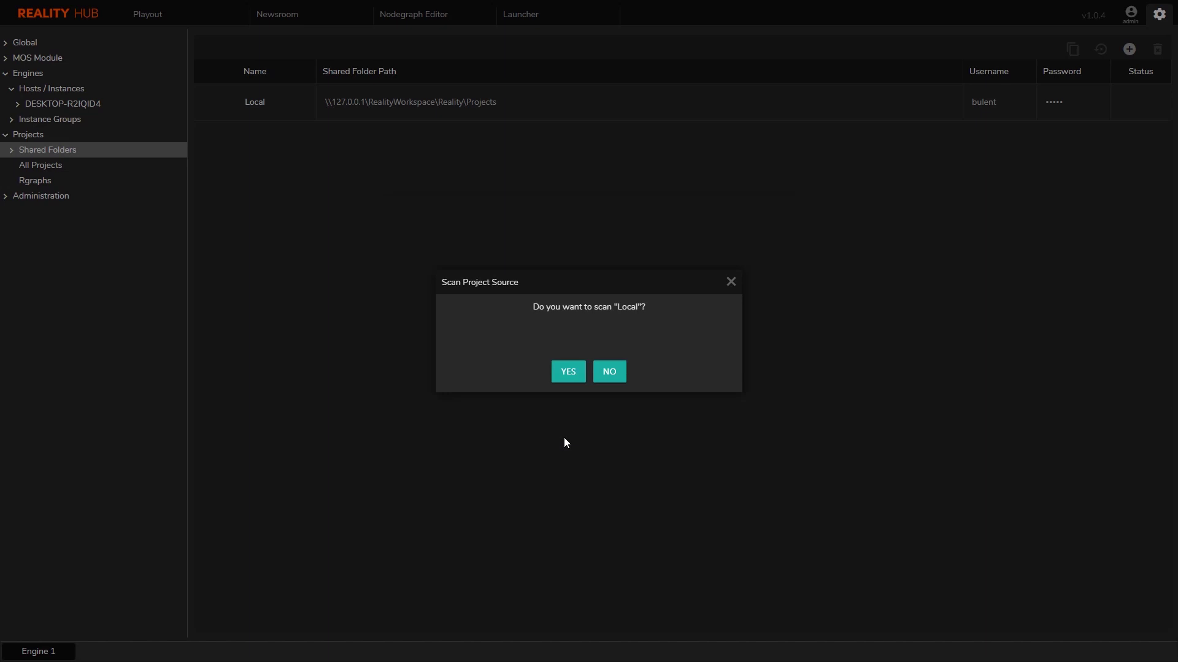
click(568, 372)
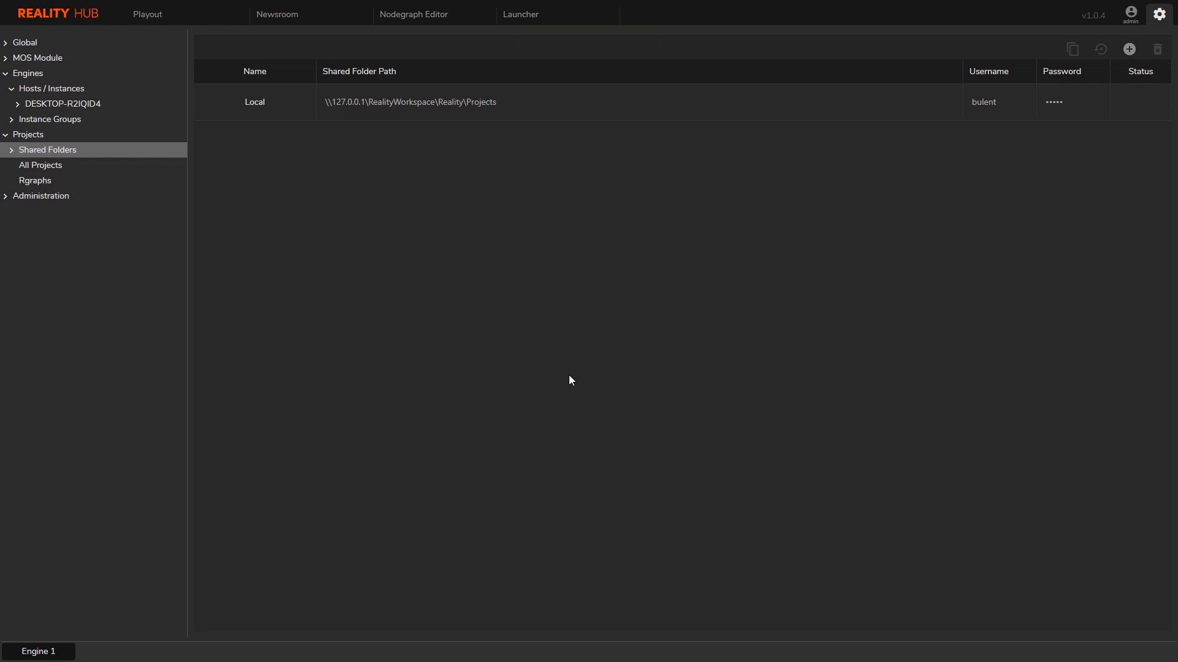
List all projects and review the maps of BLABLA, DuelBoxTest, Head2Head, Training, ue-ibc-cgs-4.7.2 and 4.7.3
click(51, 165)
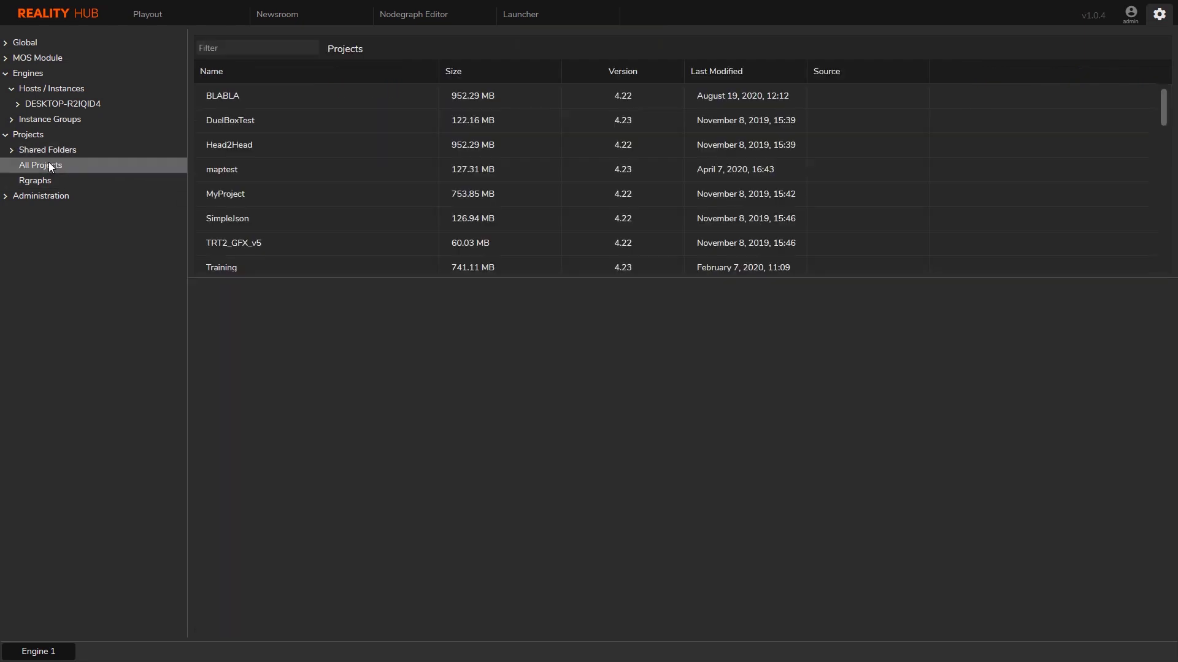
click(231, 98)
click(237, 118)
click(241, 146)
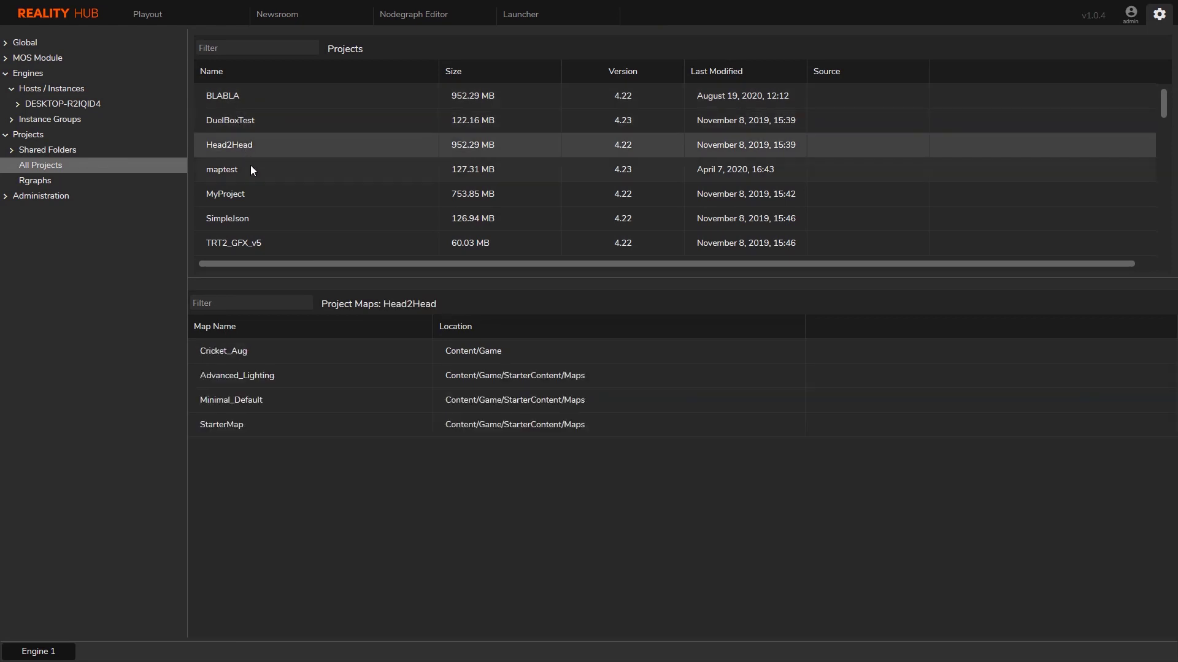
scroll(250, 170, down, 3)
click(246, 144)
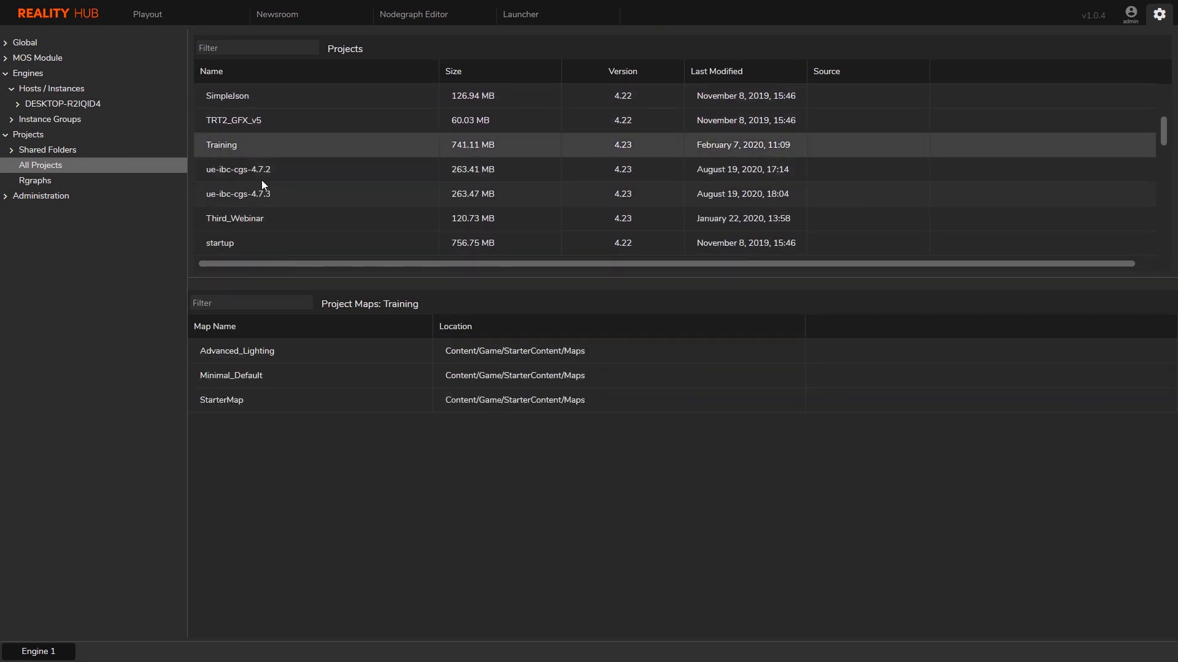
click(257, 176)
click(265, 194)
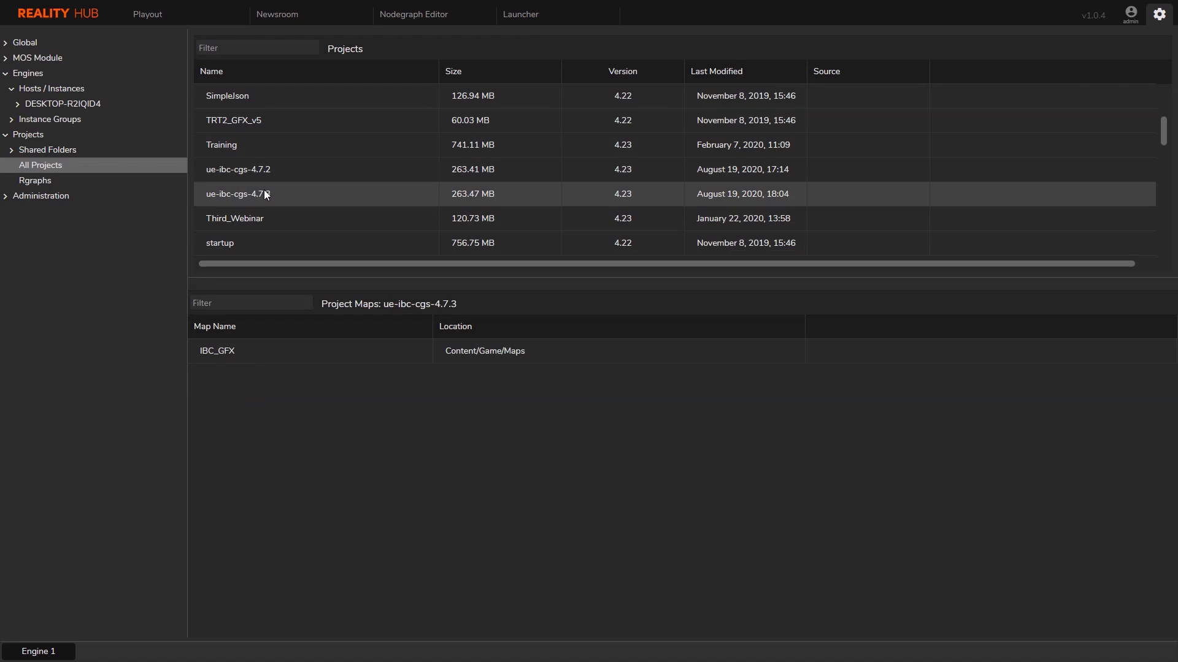
click(37, 181)
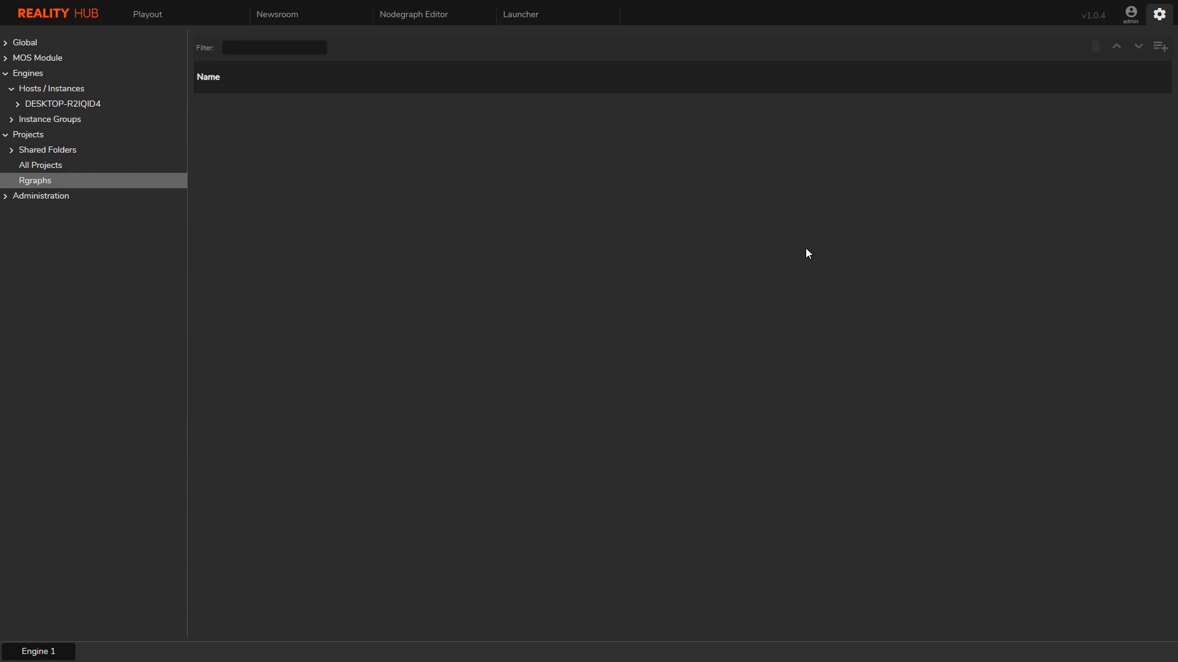
Add a new rgraph named IBC_Rgraph using the IBC_Rgraph.rgraph file and save it
click(1160, 49)
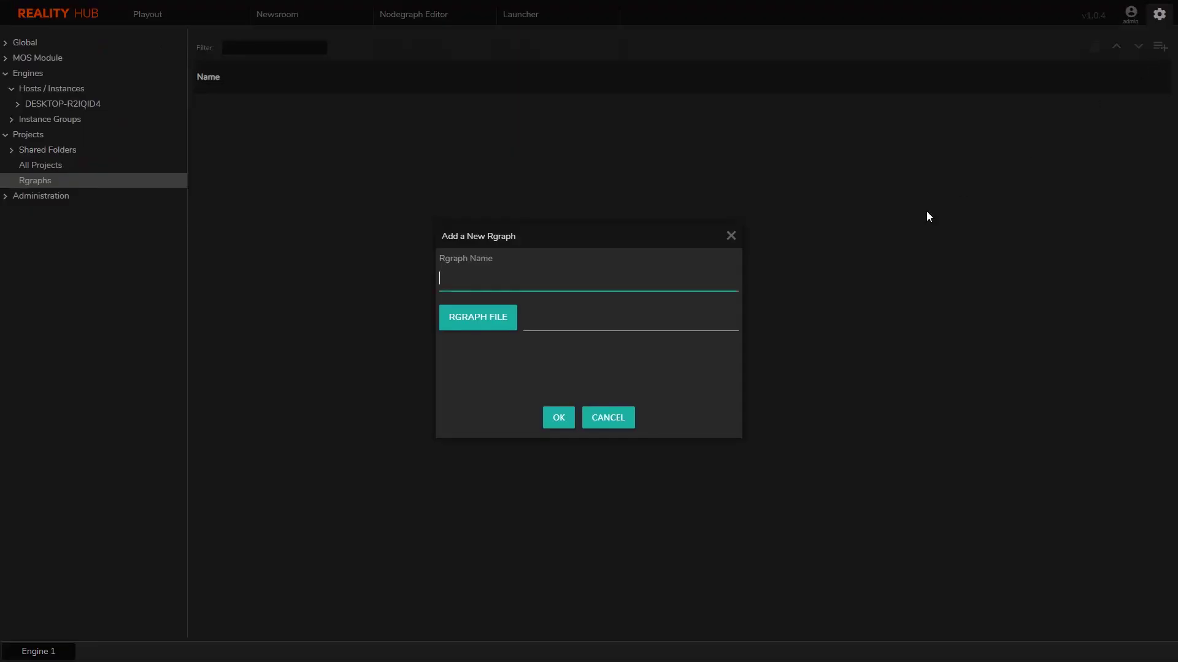
click(477, 320)
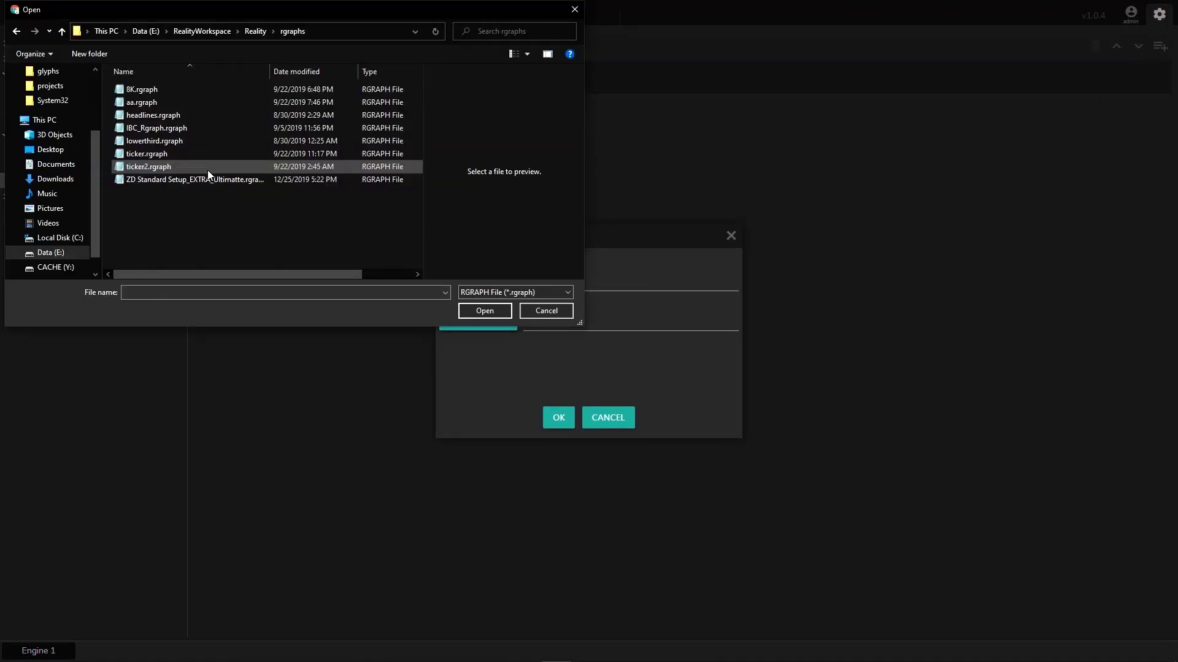
click(157, 130)
click(489, 310)
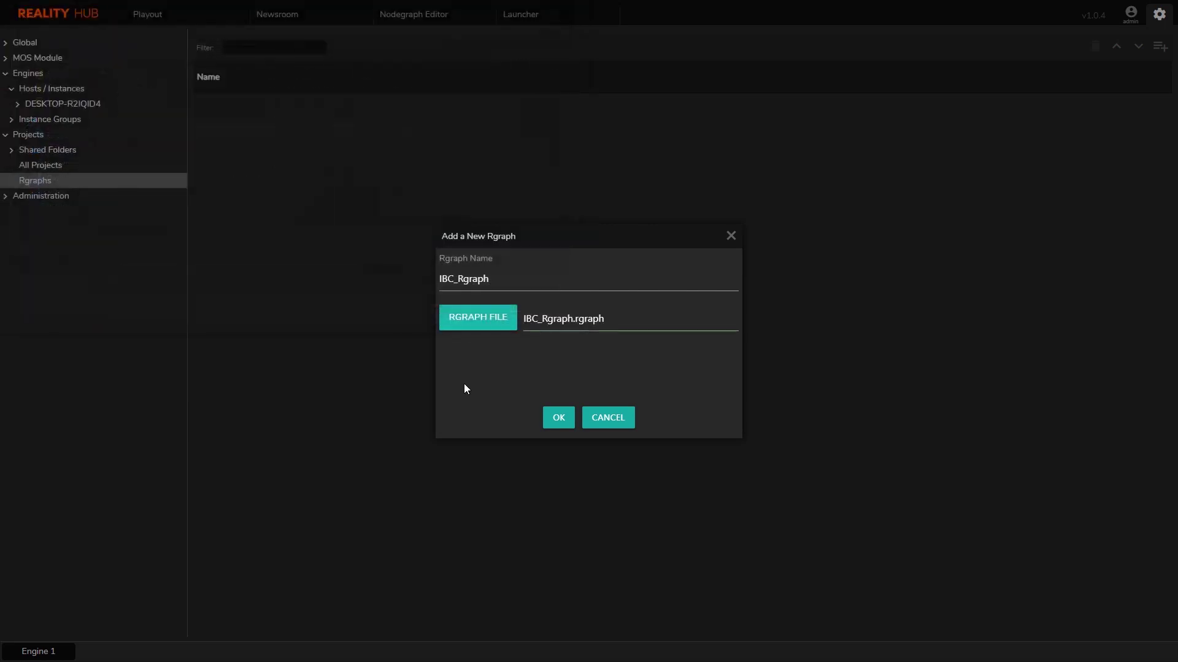
click(559, 420)
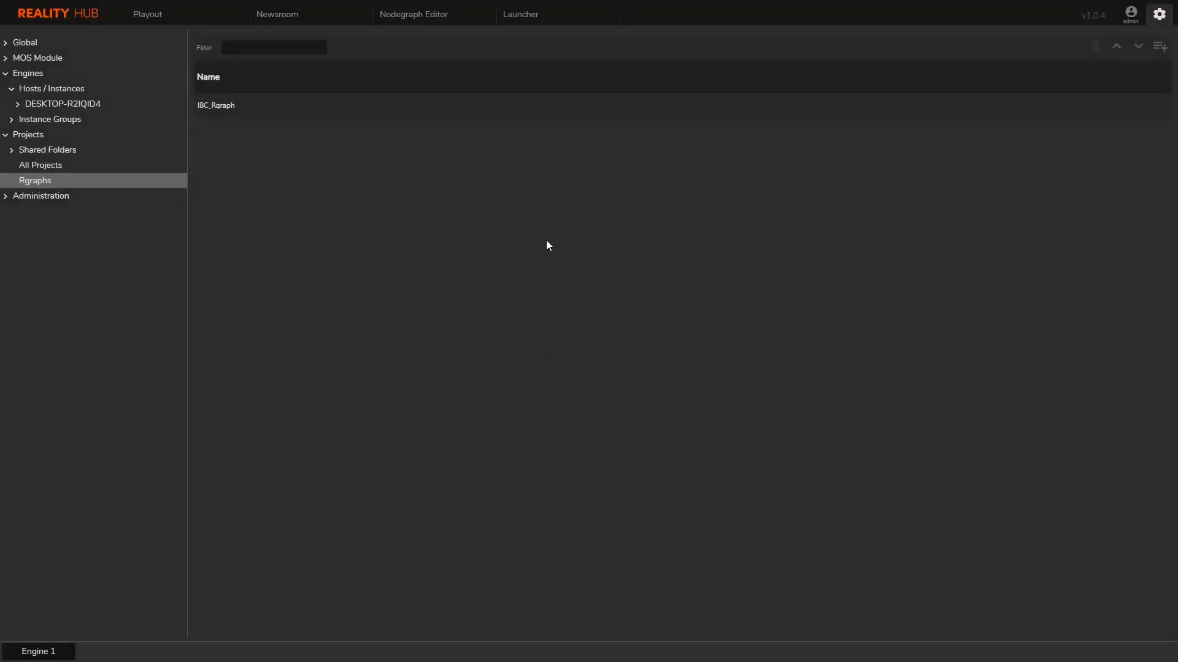
Create 'Launch Configuration 1' in the Launcher and select it to show its empty renderer list
click(538, 17)
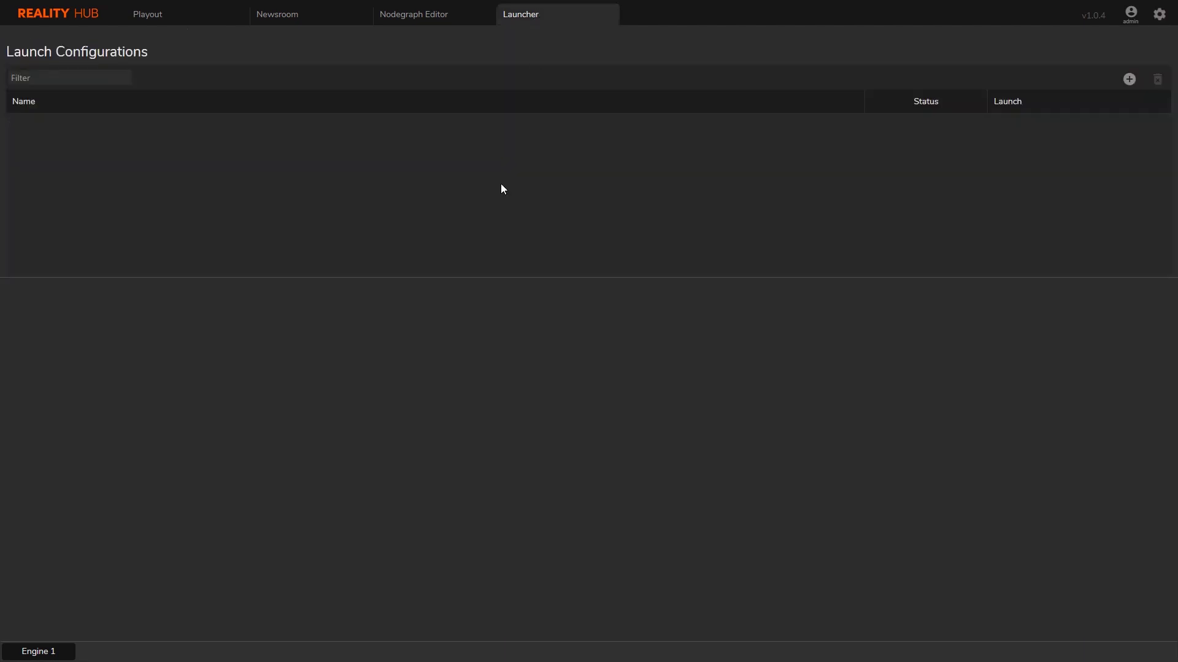
click(1129, 79)
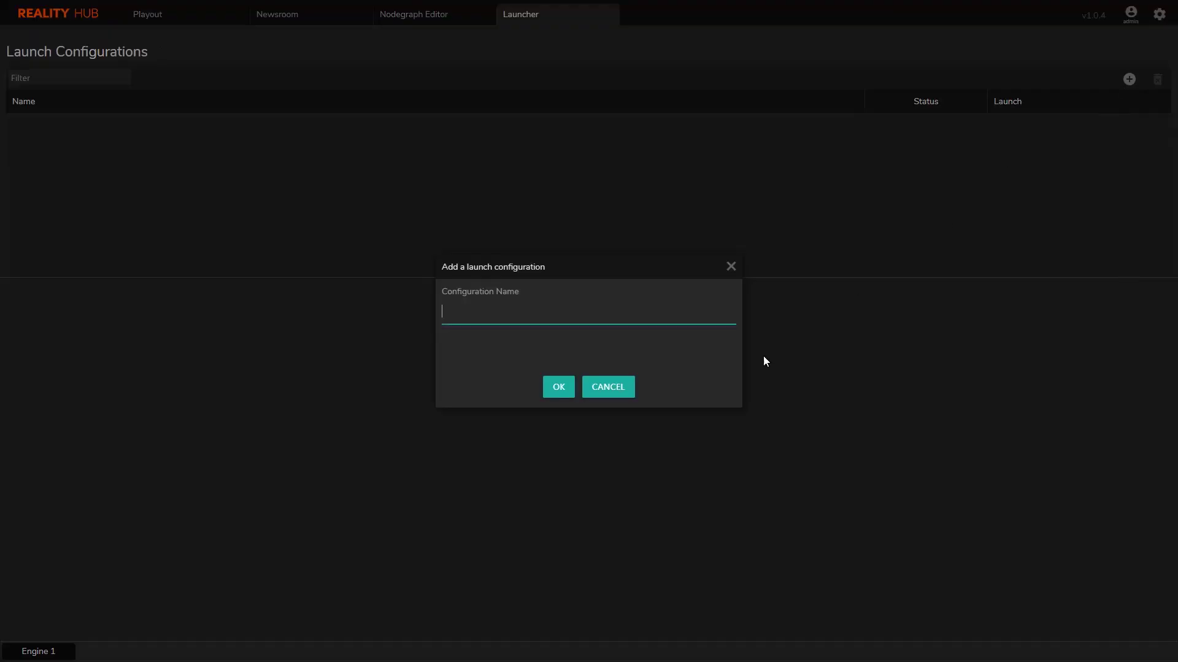
text(Launch Configuration 1)
click(558, 386)
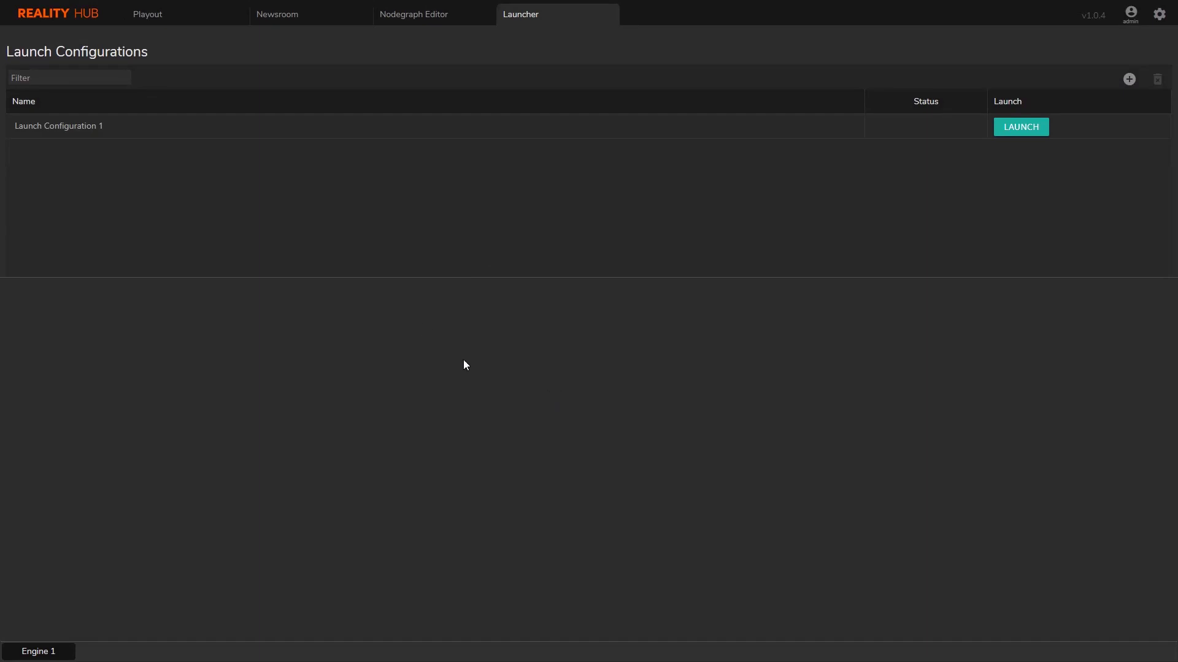
click(155, 126)
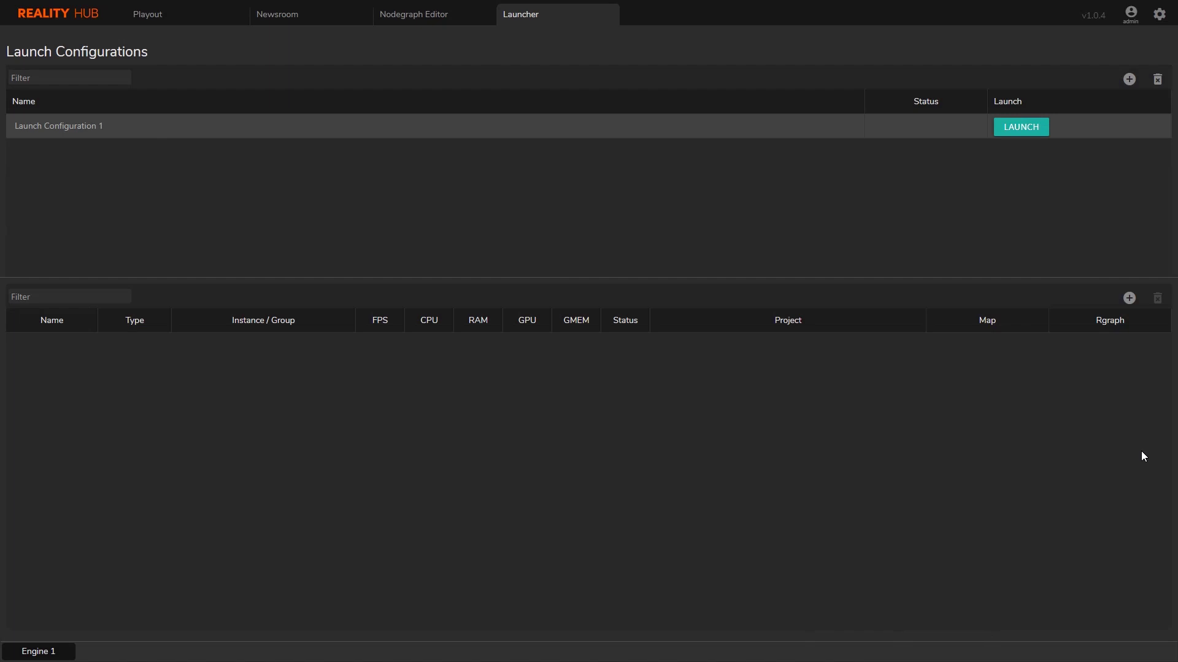
Add 'Renderer 1' and assign it to the DESKTOP-R2IQID4/Engine 1 instance
click(1129, 298)
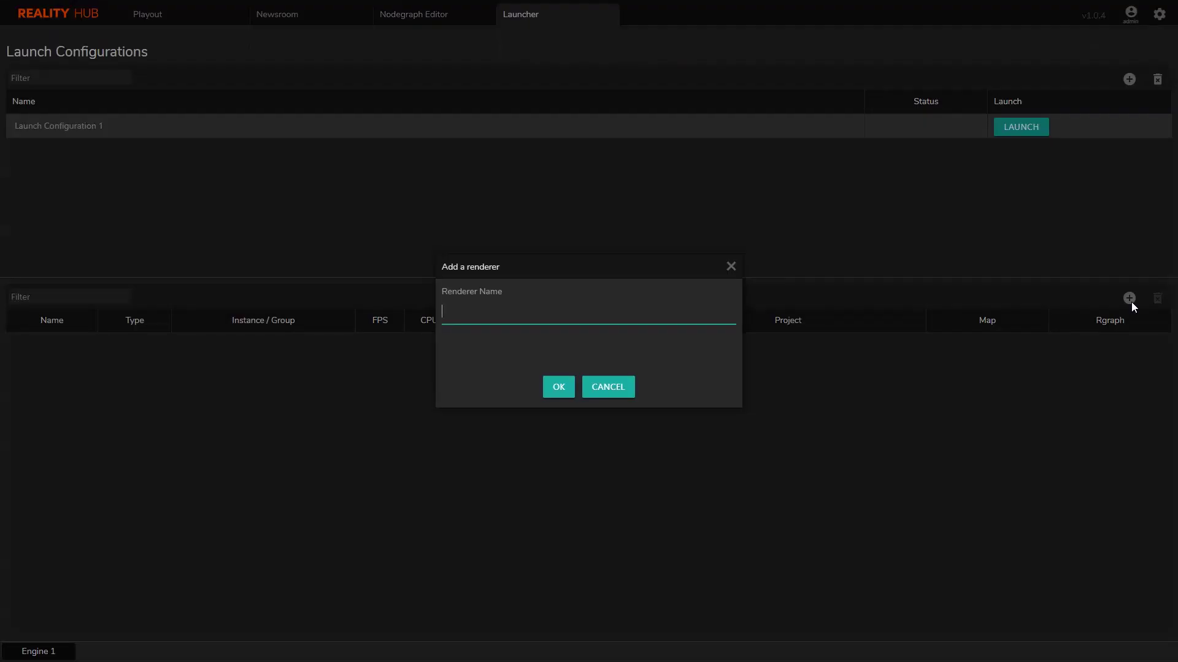
text(Renderer 1)
click(568, 388)
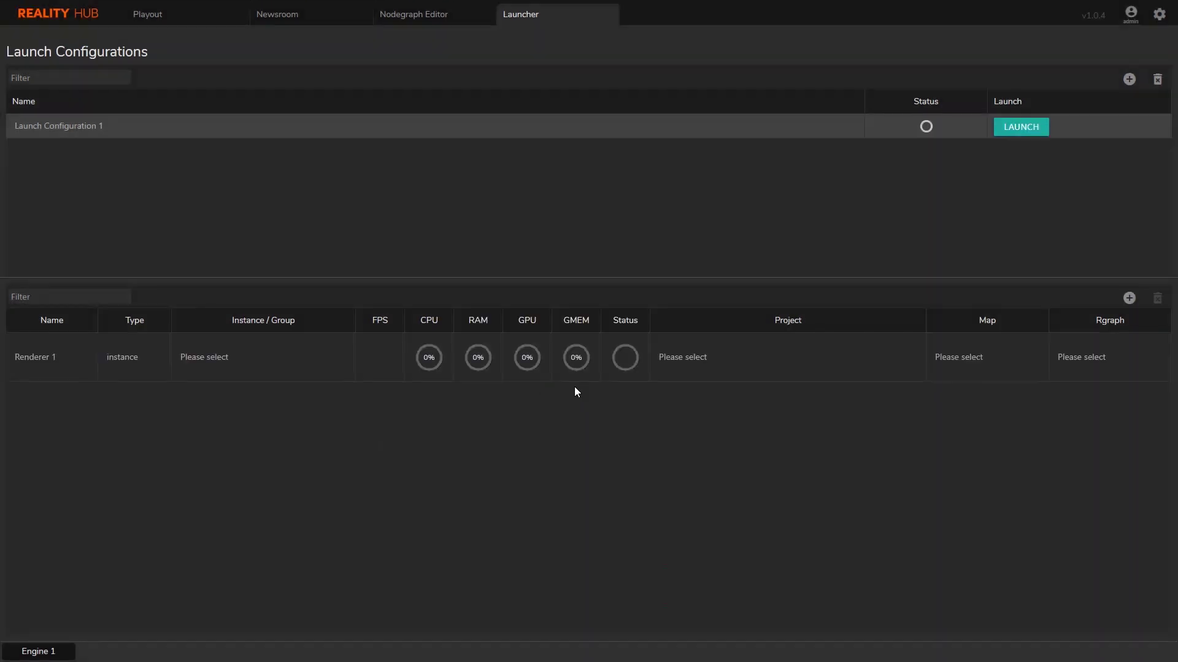
click(231, 356)
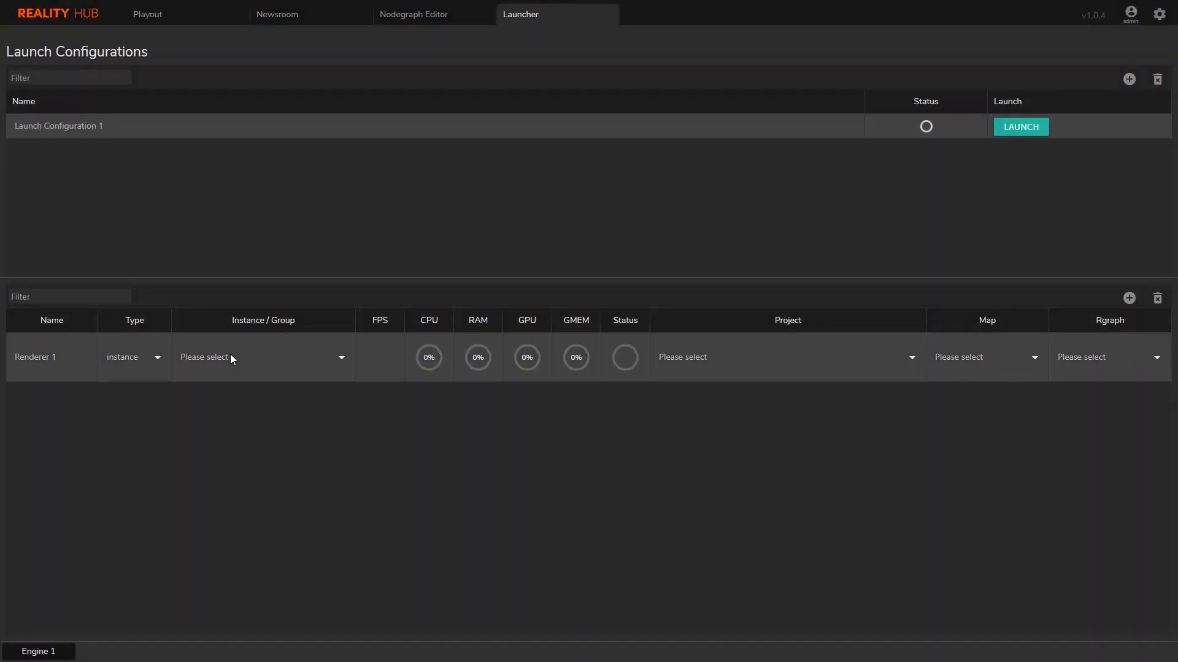
click(336, 362)
click(290, 376)
Set Renderer 1's project to ue-ibc-cgs-4.6.0, map to IBC_GFX and rgraph to IBC_Rgraph
click(910, 359)
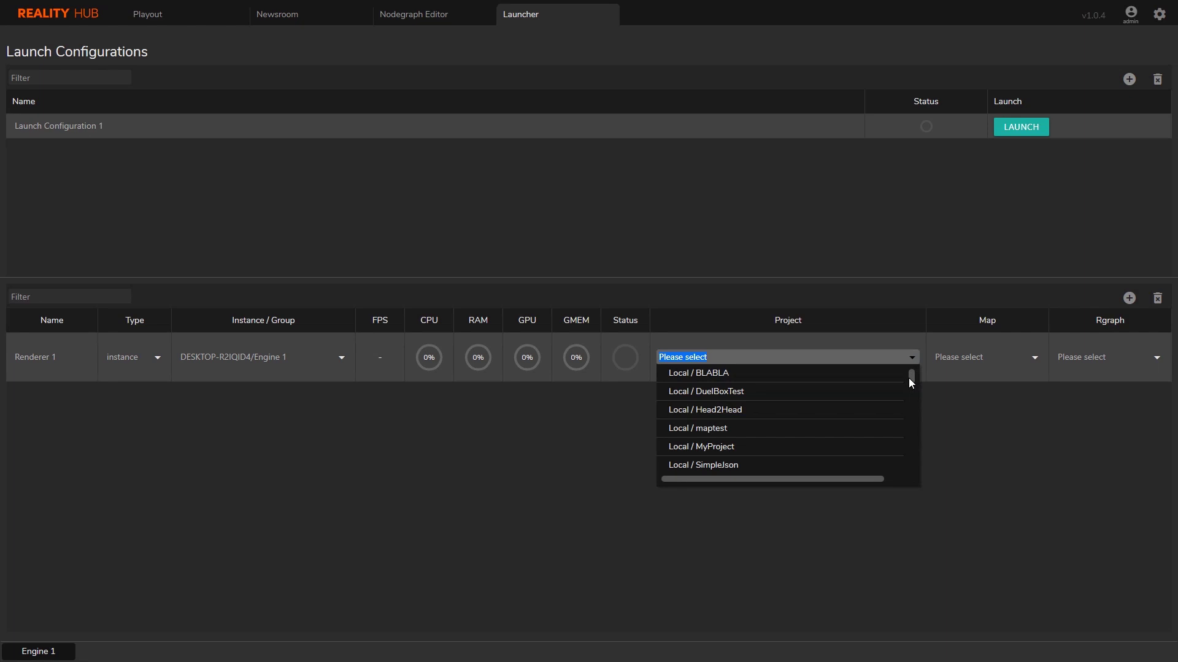
text(ibc)
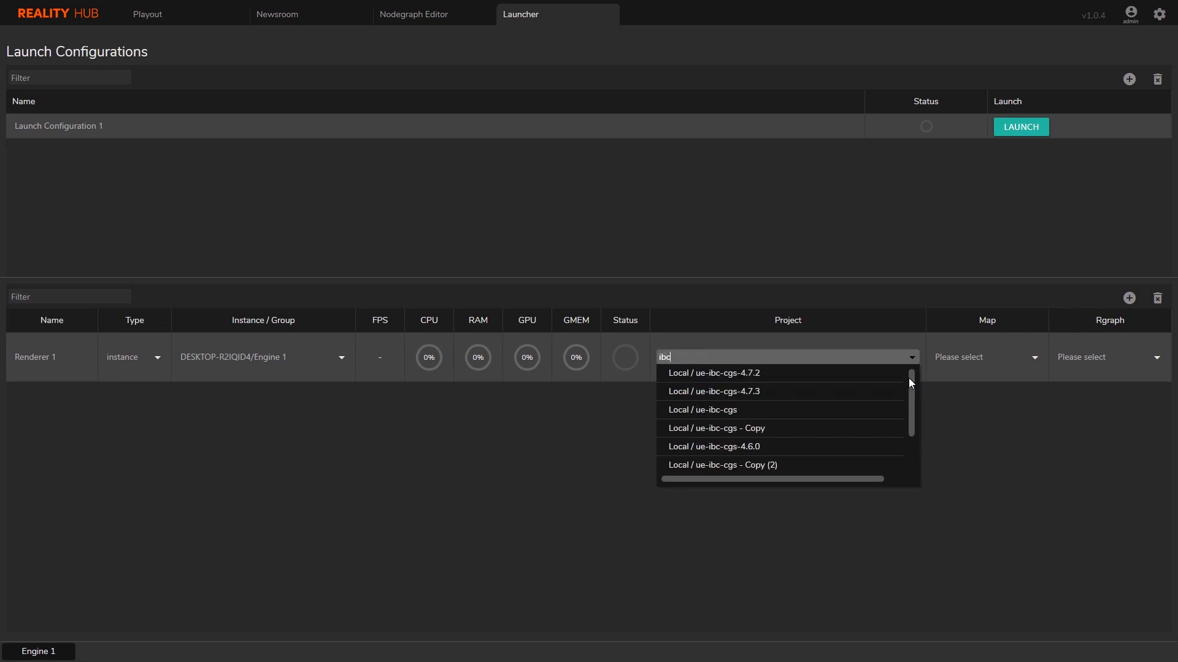
click(787, 446)
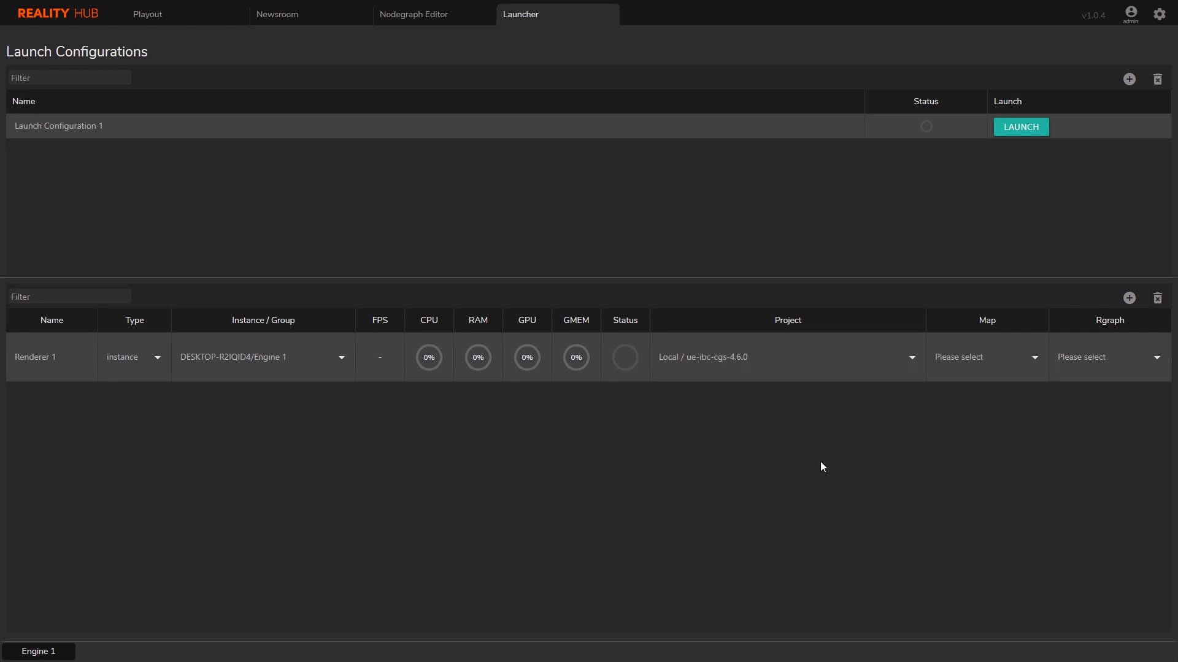
click(1033, 355)
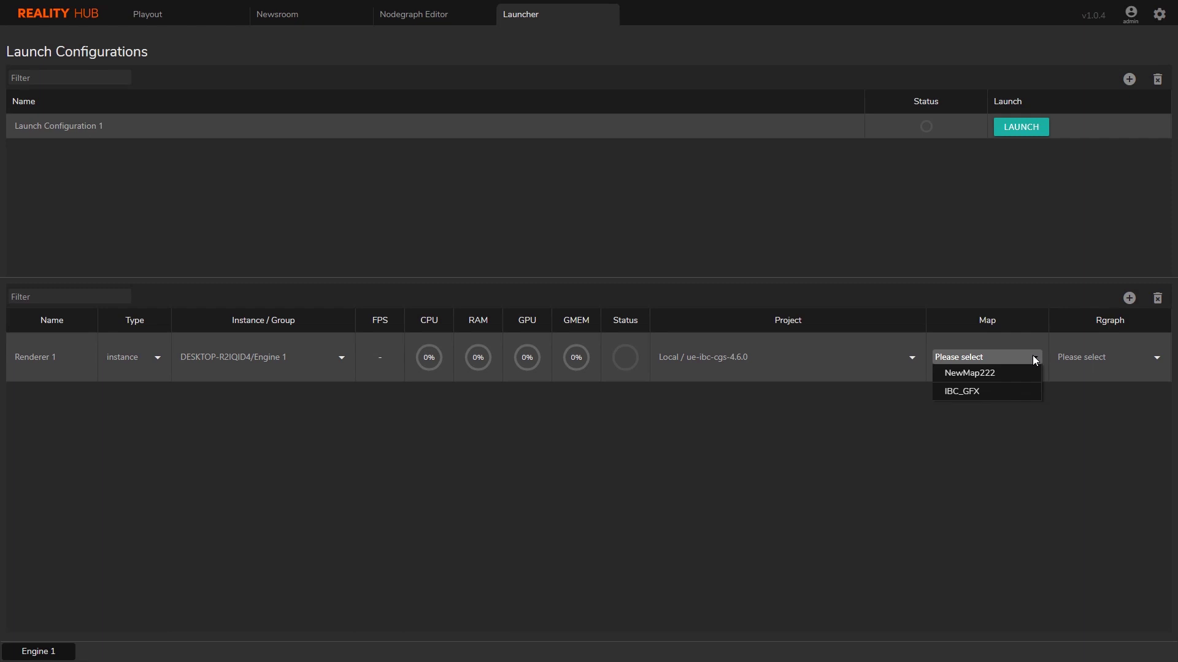
click(959, 393)
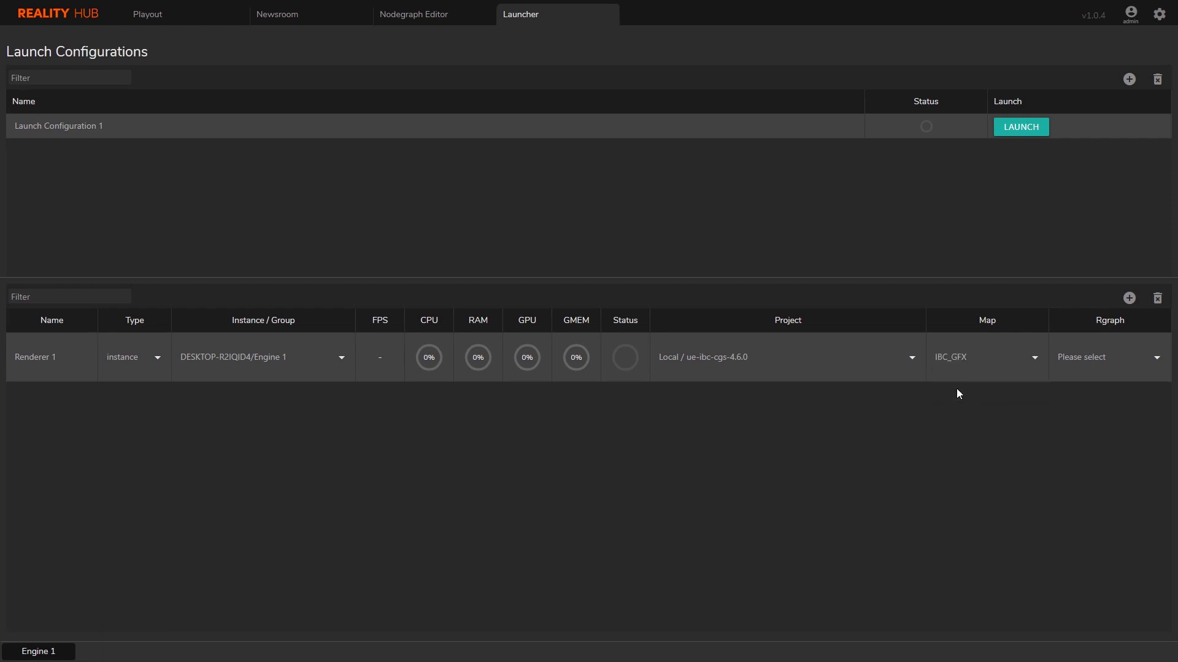
click(1155, 358)
click(1106, 373)
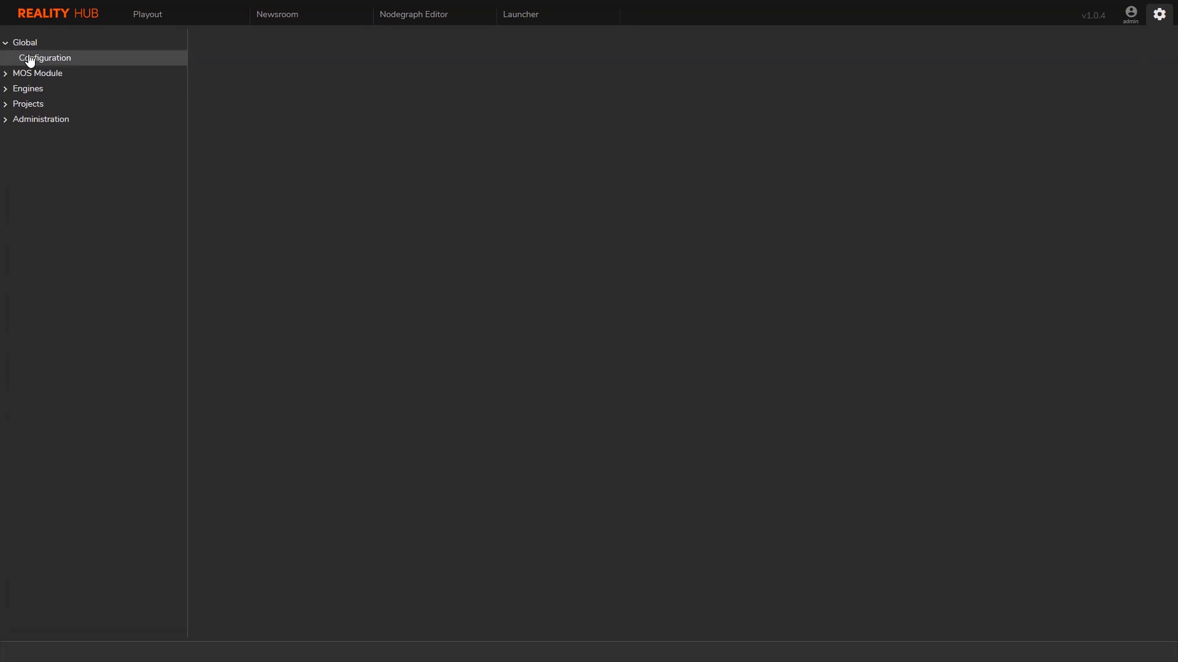
click(29, 58)
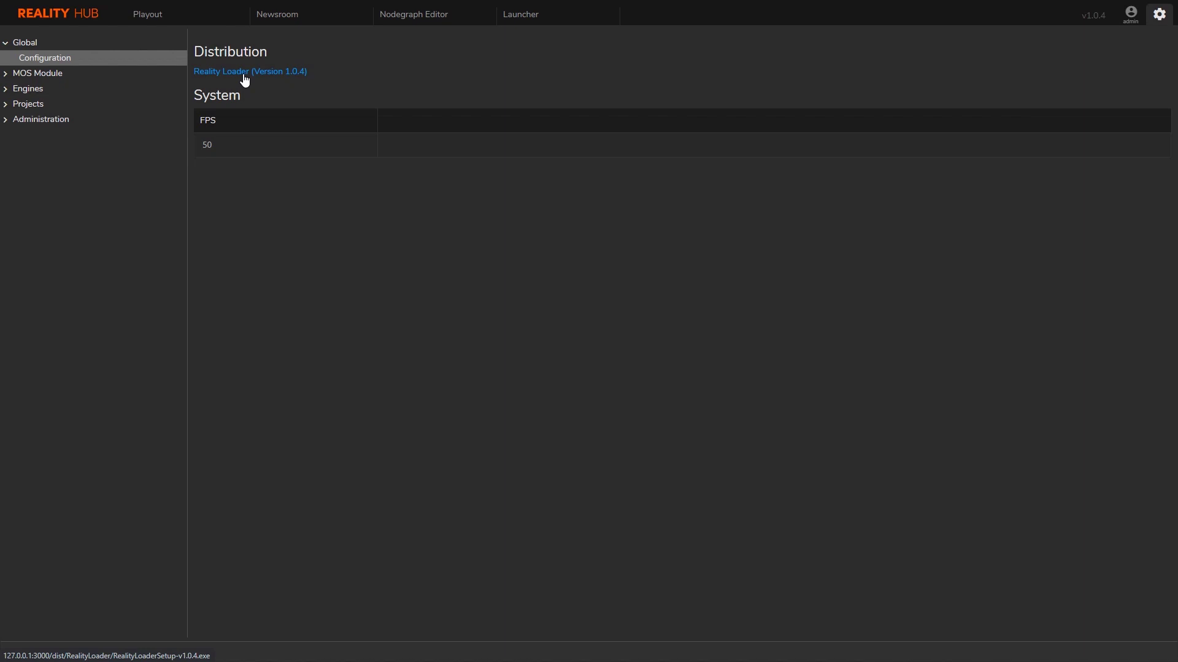
click(521, 14)
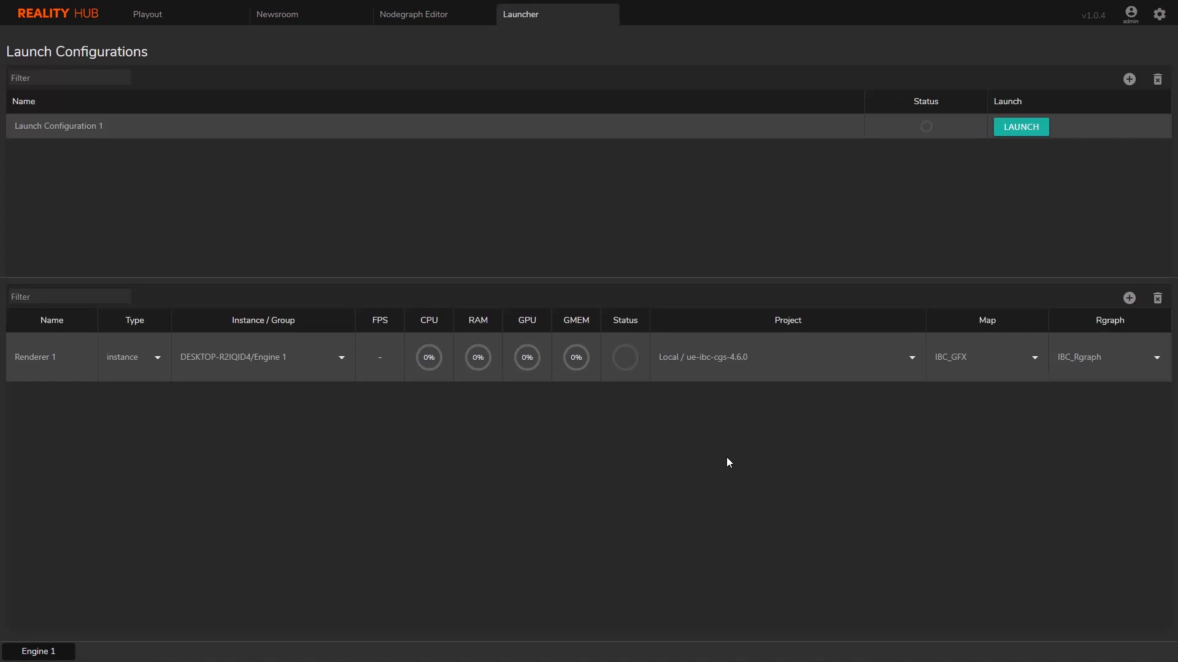
click(742, 495)
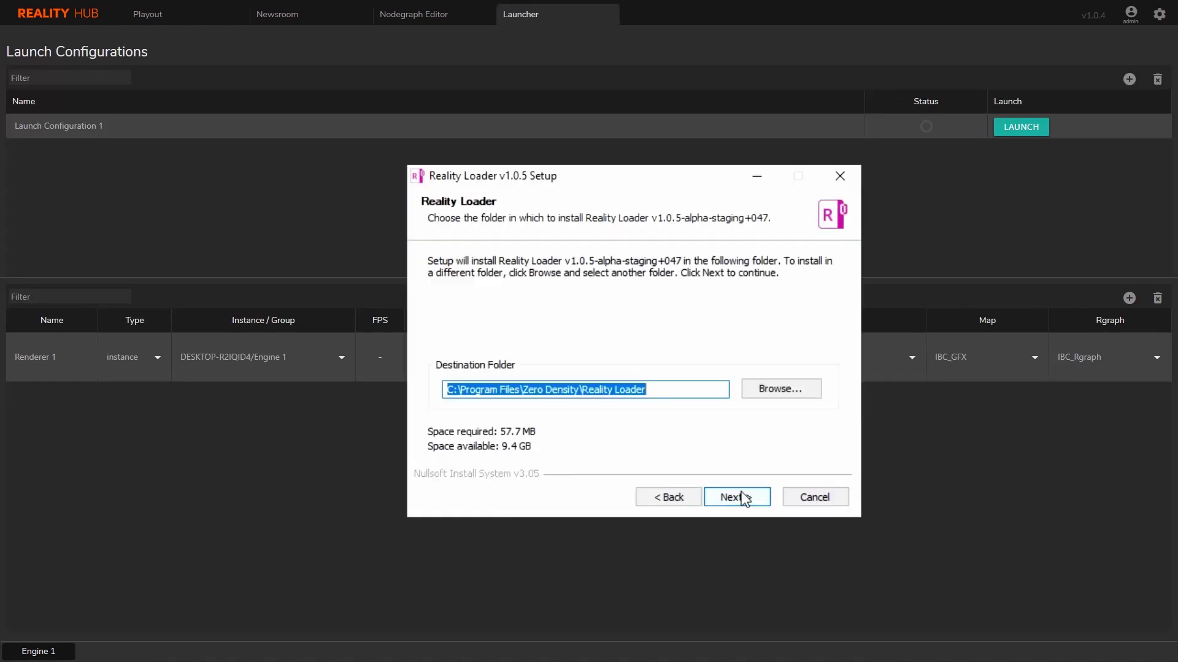
click(739, 495)
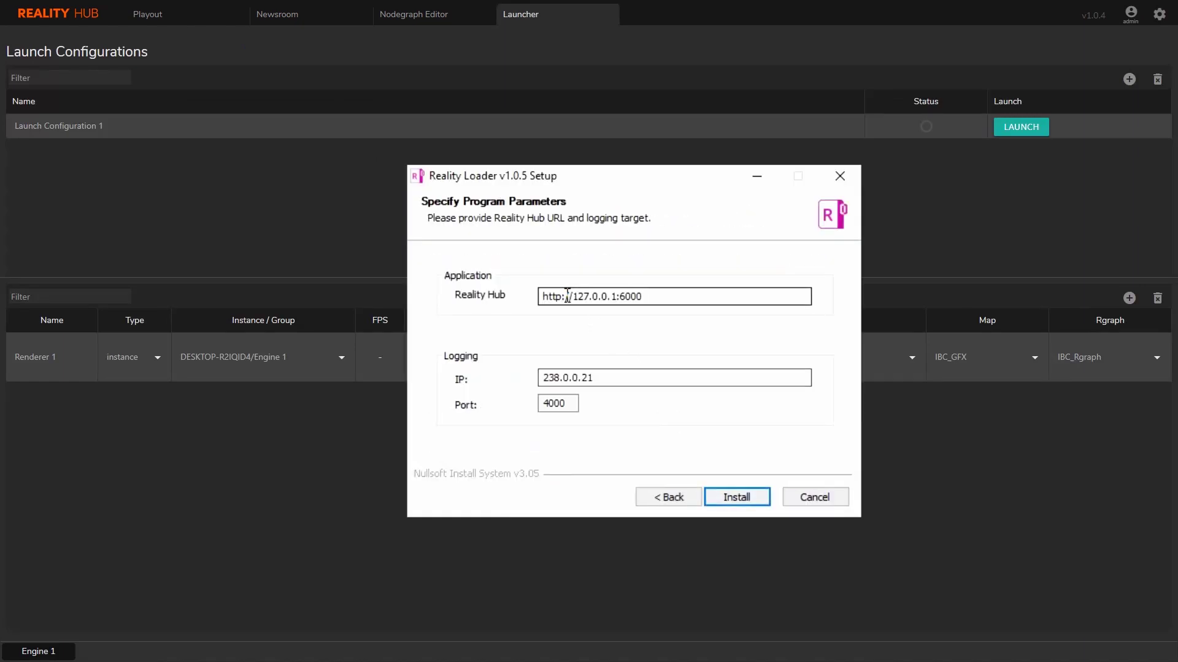
drag(564, 296, 715, 329)
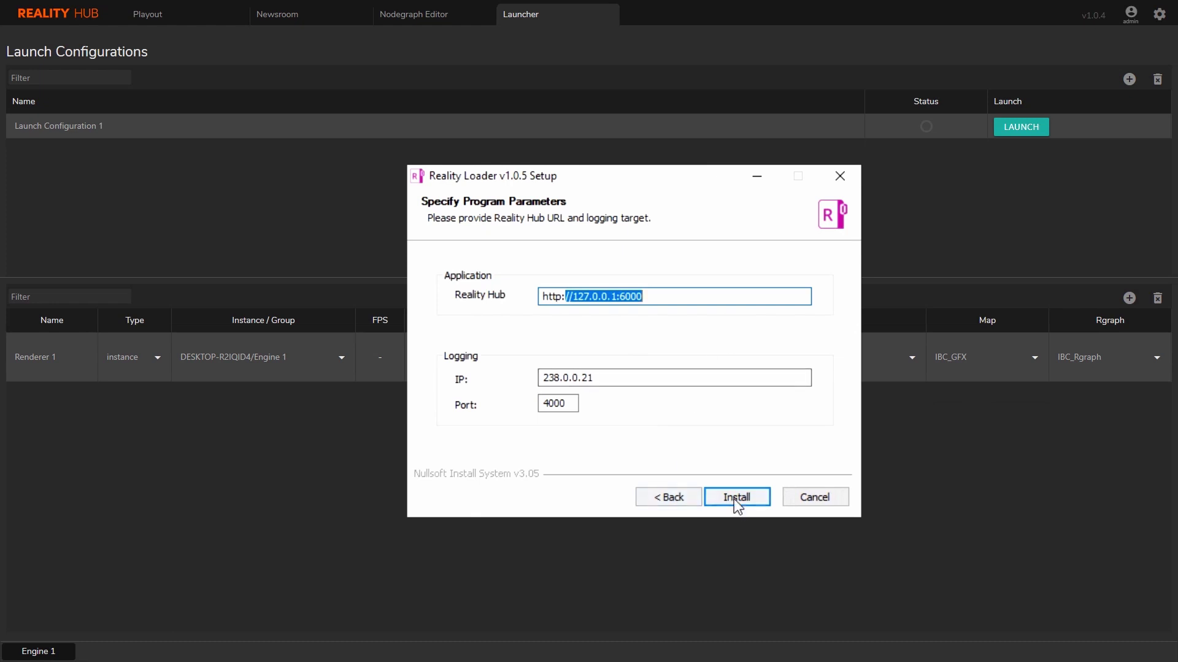
click(659, 376)
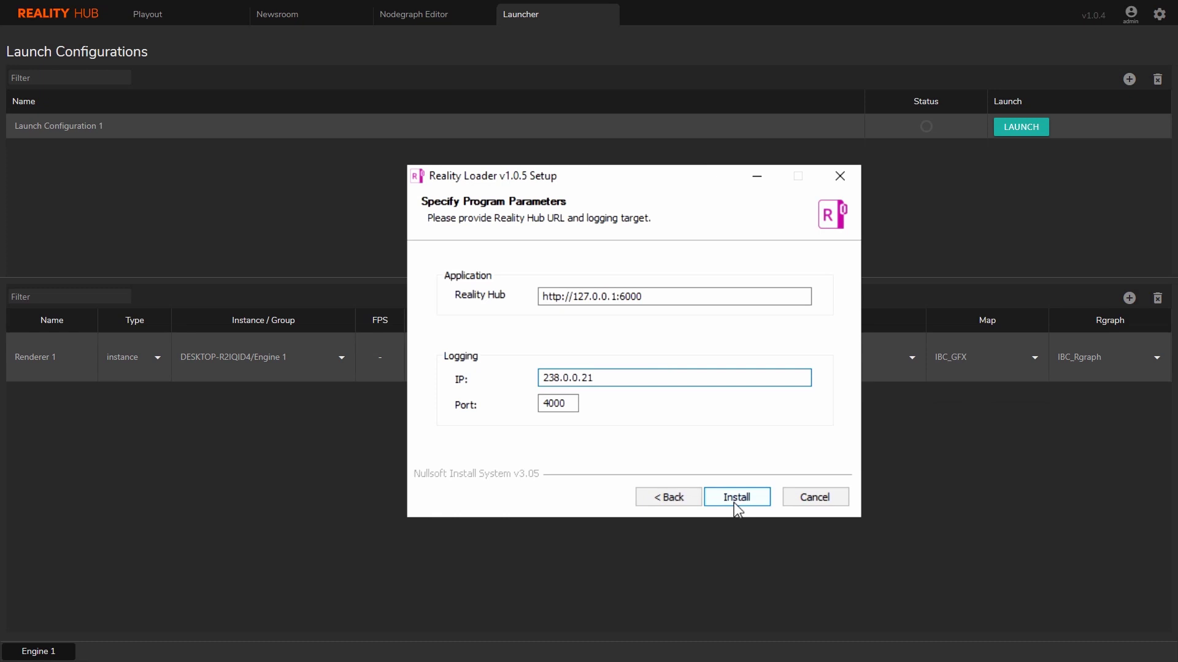
click(733, 502)
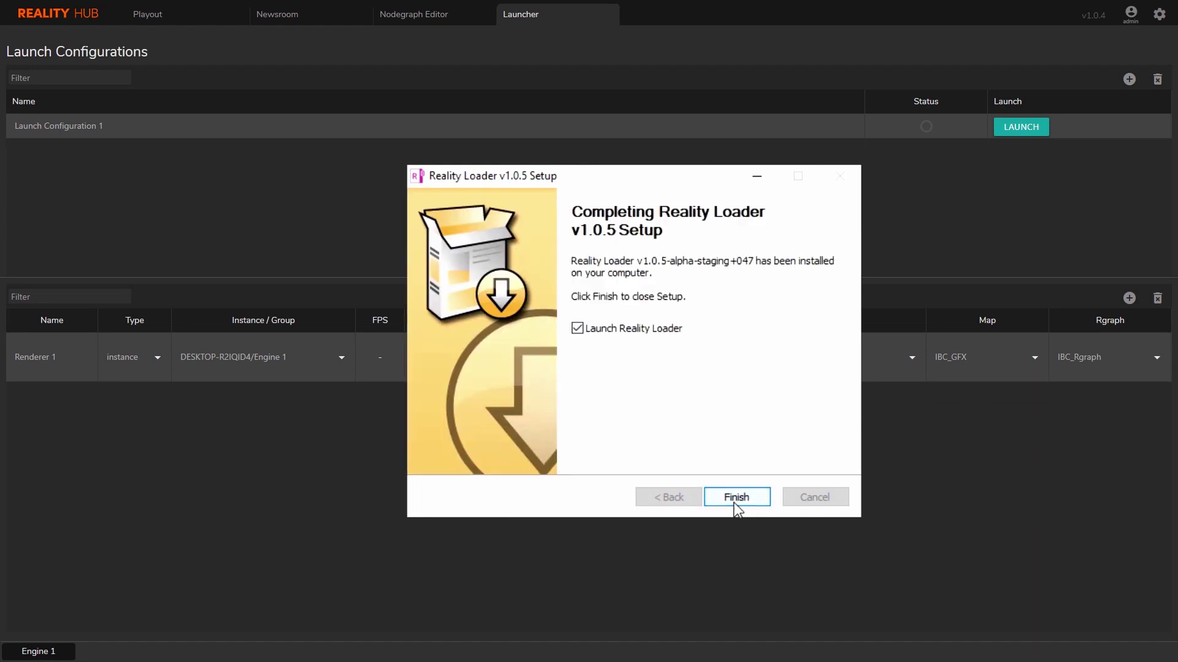
click(733, 500)
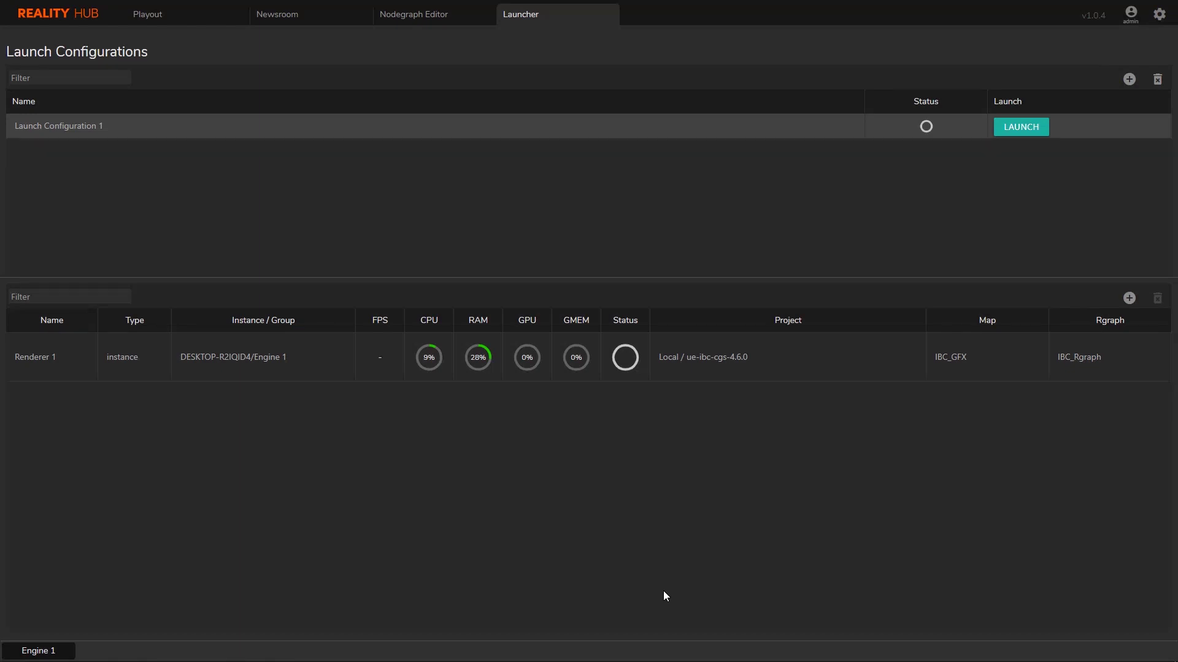
Launch Launch Configuration 1 so Renderer 1 runs green at 85 FPS
click(1015, 126)
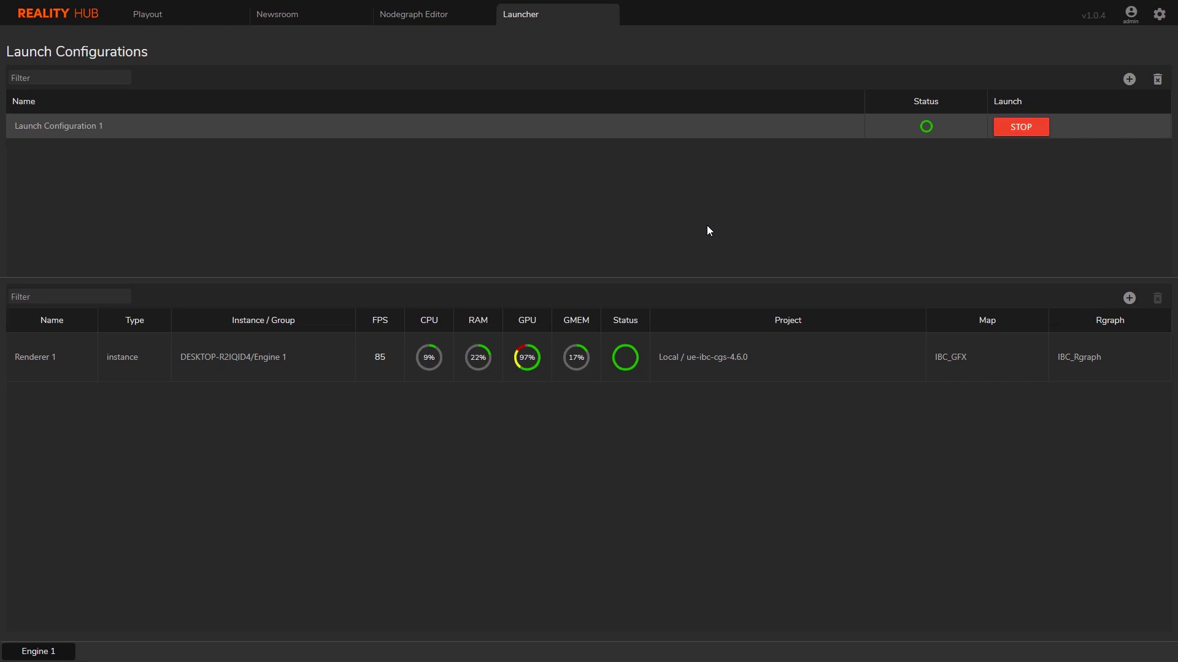
click(440, 20)
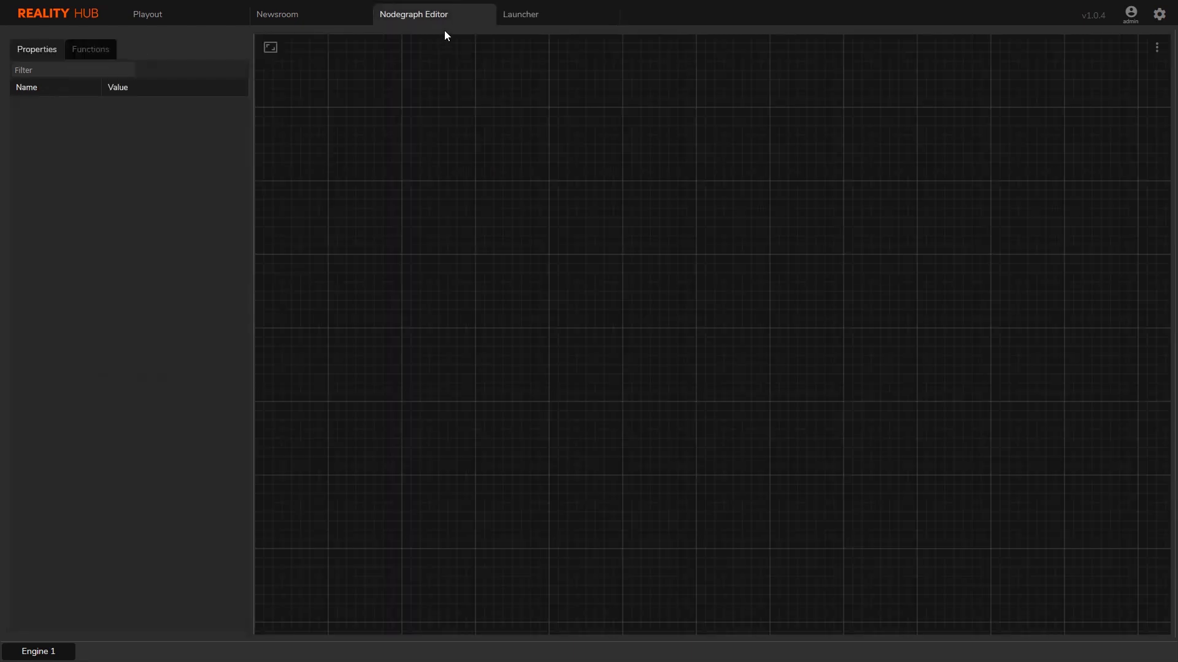